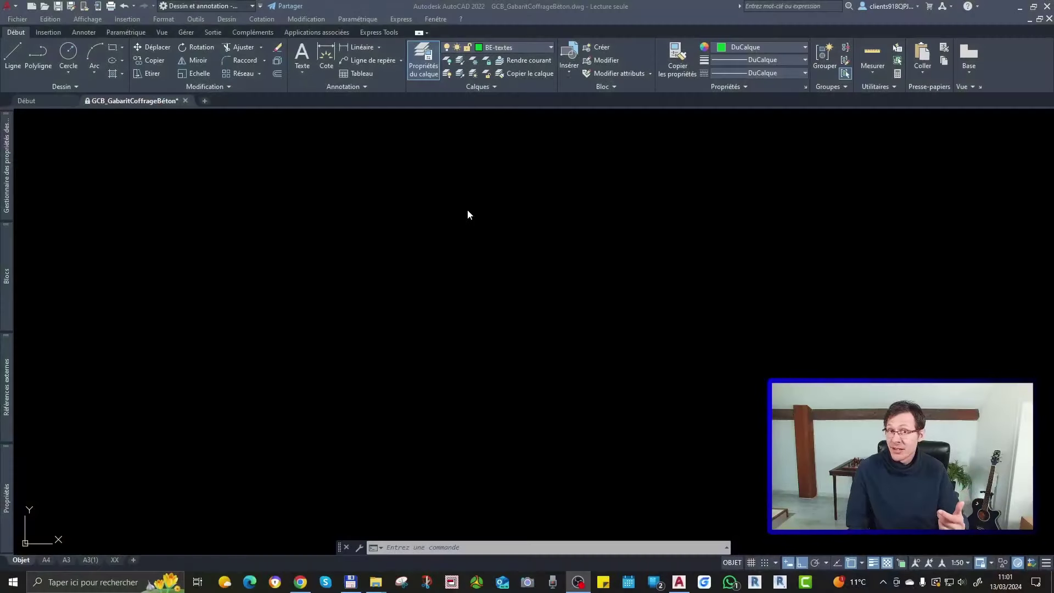
Draw a 1 by 1 square with the REC rectangle command.
click(419, 258)
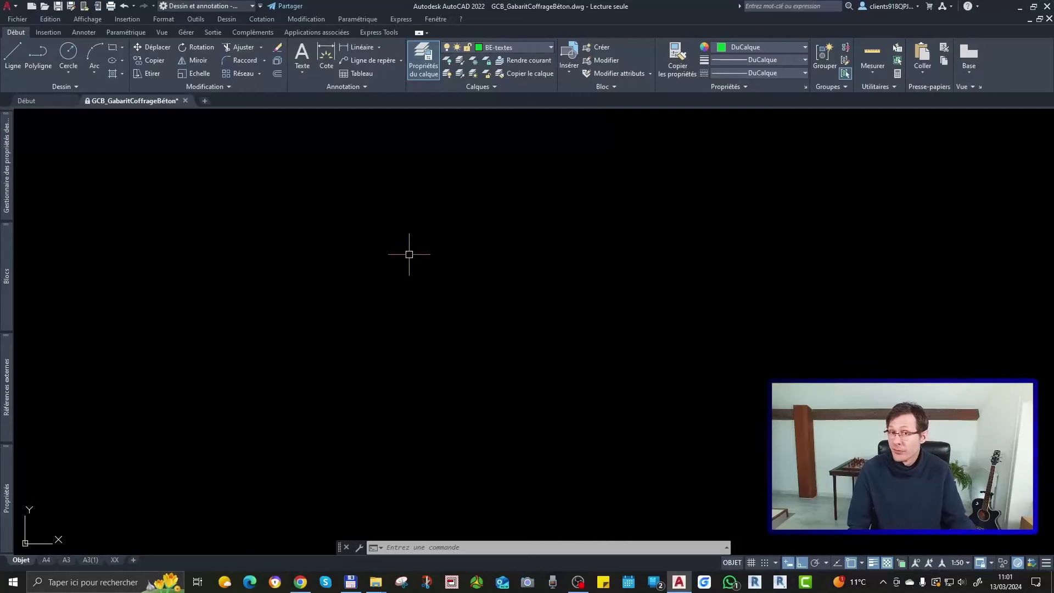
text(rec)
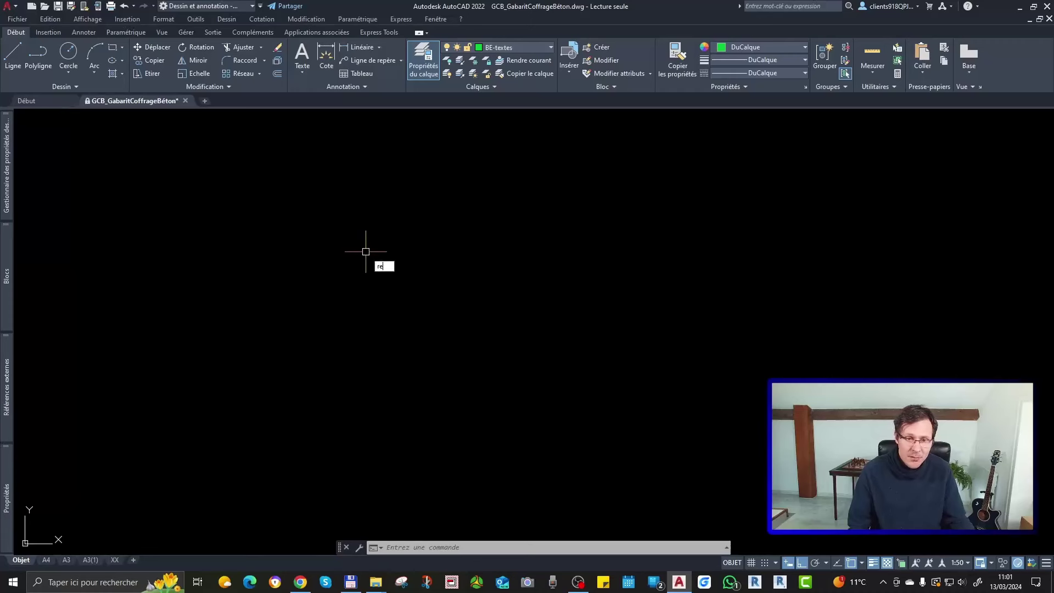
key(Return)
click(294, 237)
text(c)
key(Return)
text(1)
key(Return)
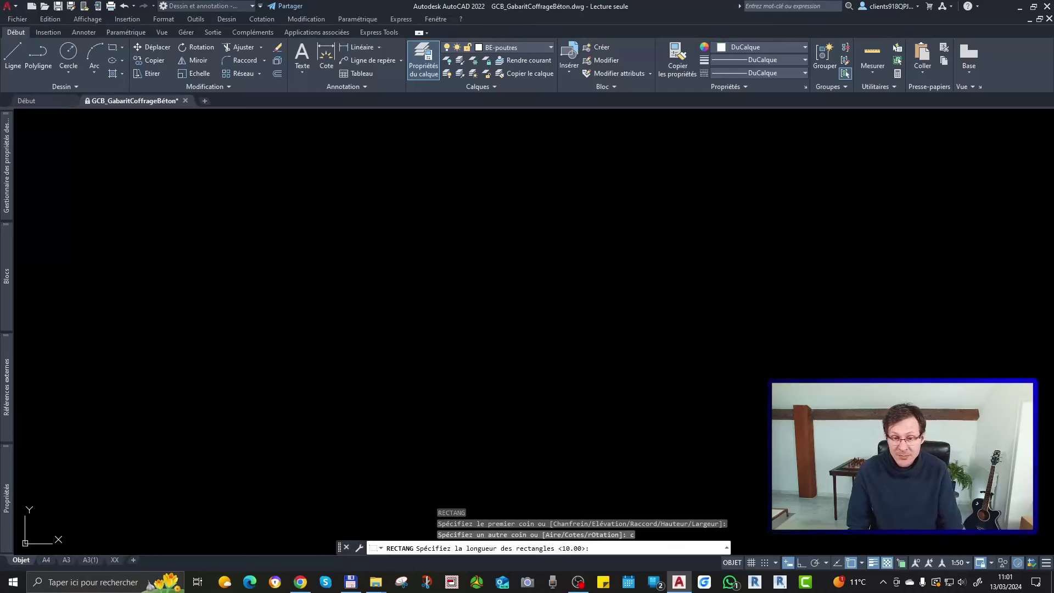
text(1)
key(Return)
click(392, 317)
scroll(276, 234, up, 5)
scroll(282, 236, up, 2)
mouse_move(514, 295)
middle_down()
mouse_move(352, 276)
mouse_move(513, 294)
mouse_move(433, 273)
middle_up()
scroll(354, 272, up, 2)
Draw a 2 by 2 square starting 0.2 units right of the first square.
text(r )
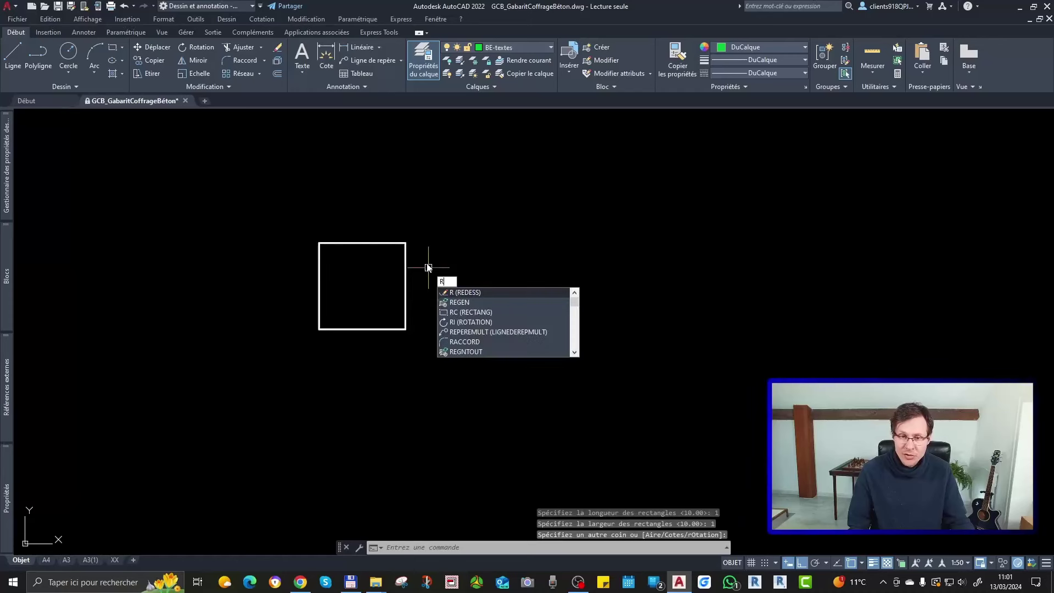
text(c)
key(Return)
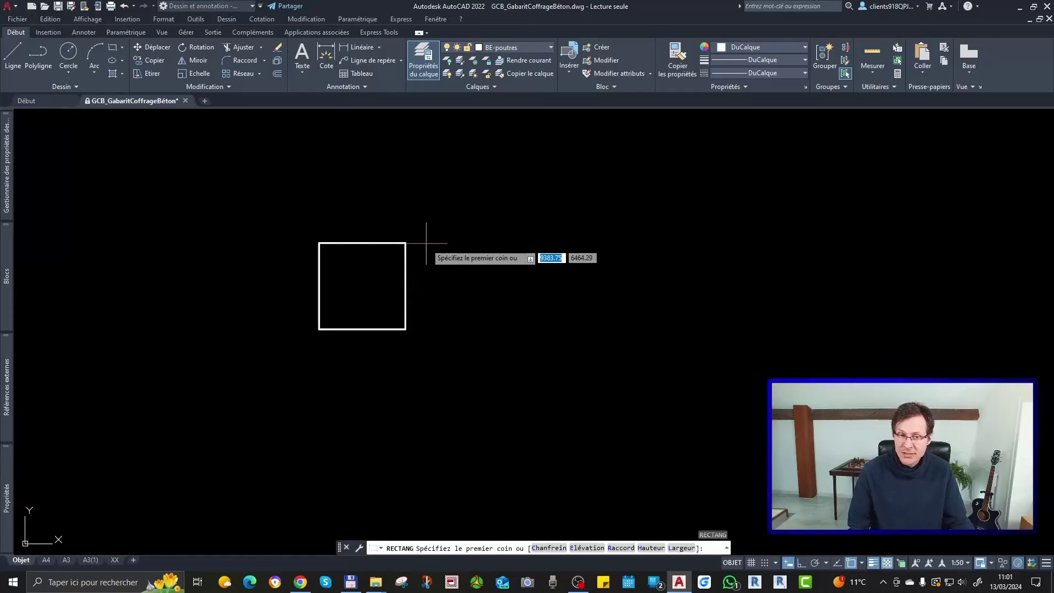
text(.2)
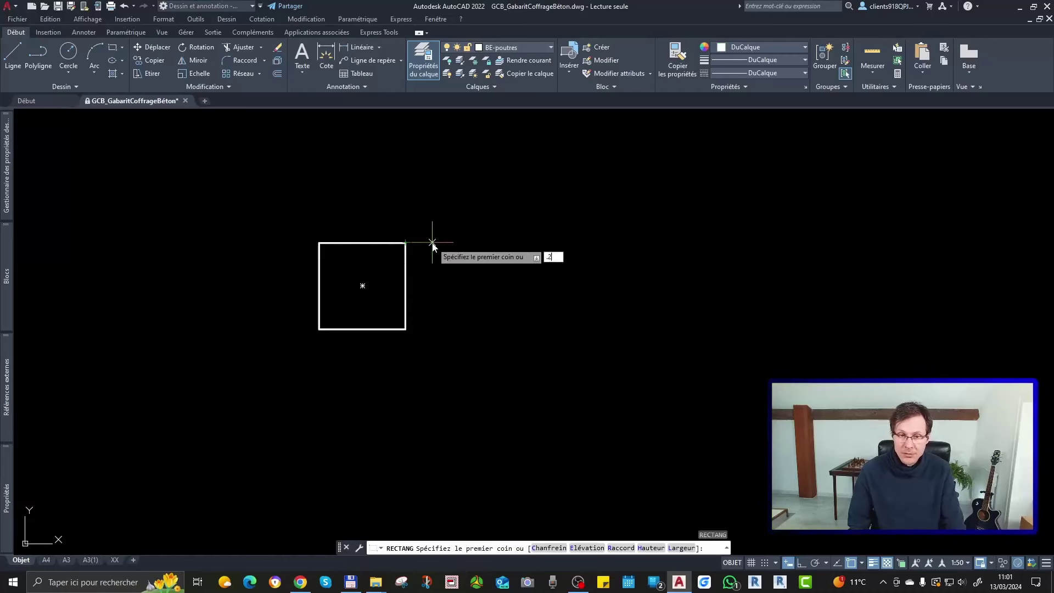
key(Return)
scroll(452, 280, down, 2)
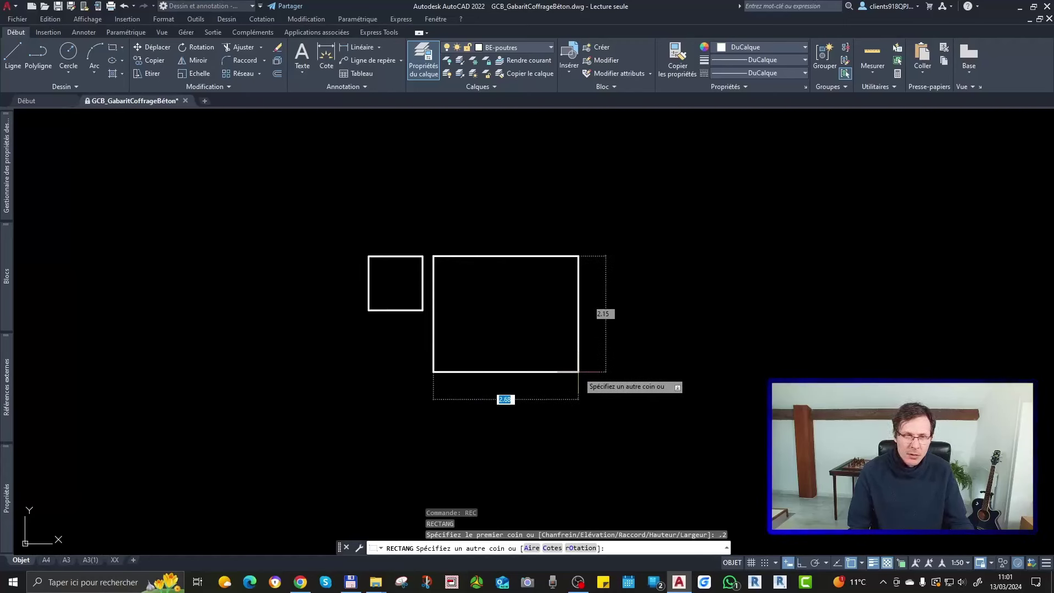
text(c)
key(Return)
text(2)
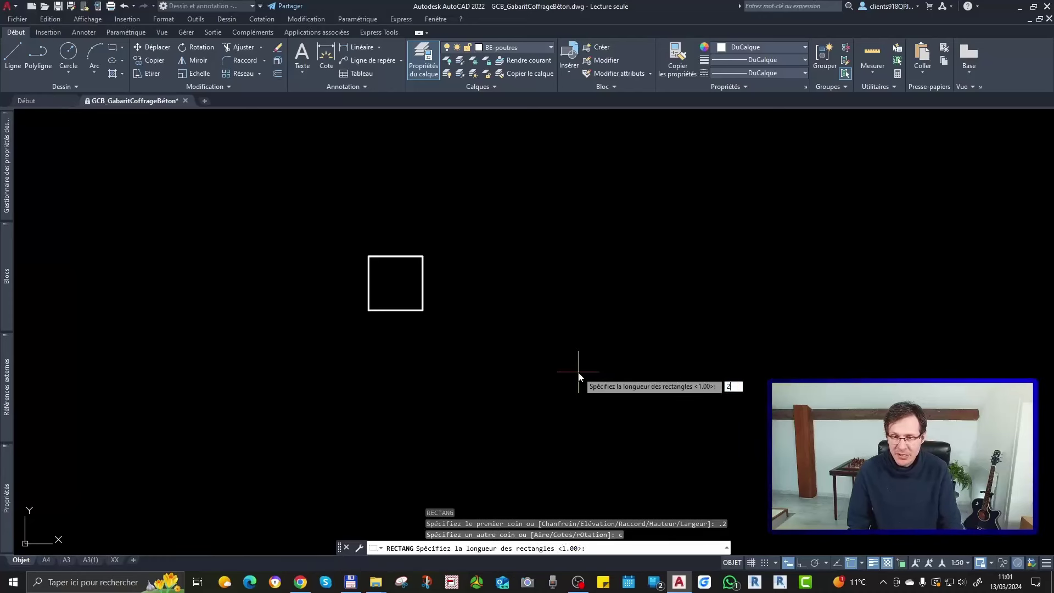
key(Return)
text(2)
key(Return)
click(578, 371)
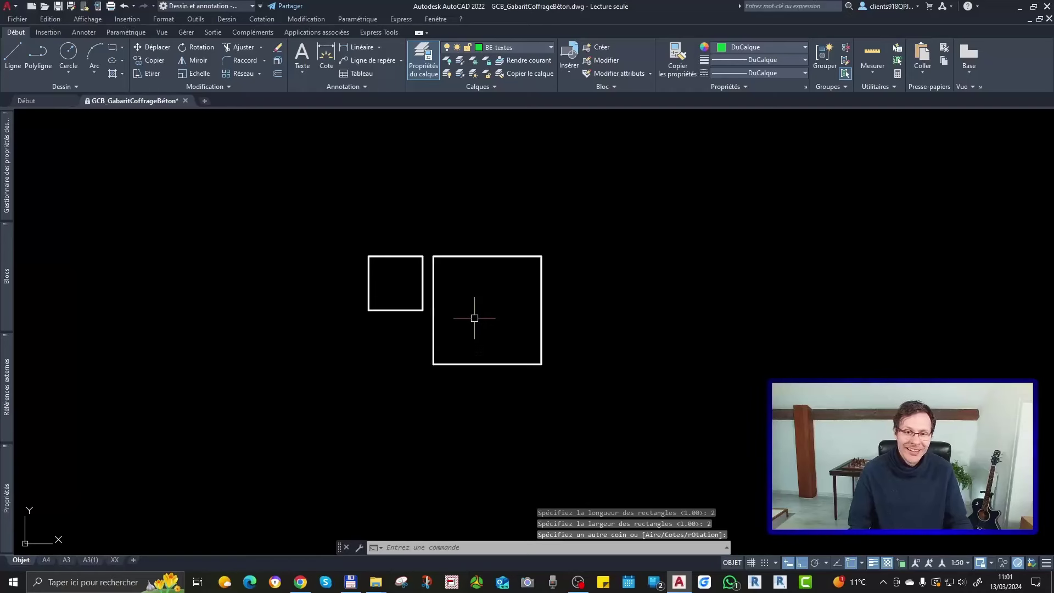
scroll(486, 341, up, 2)
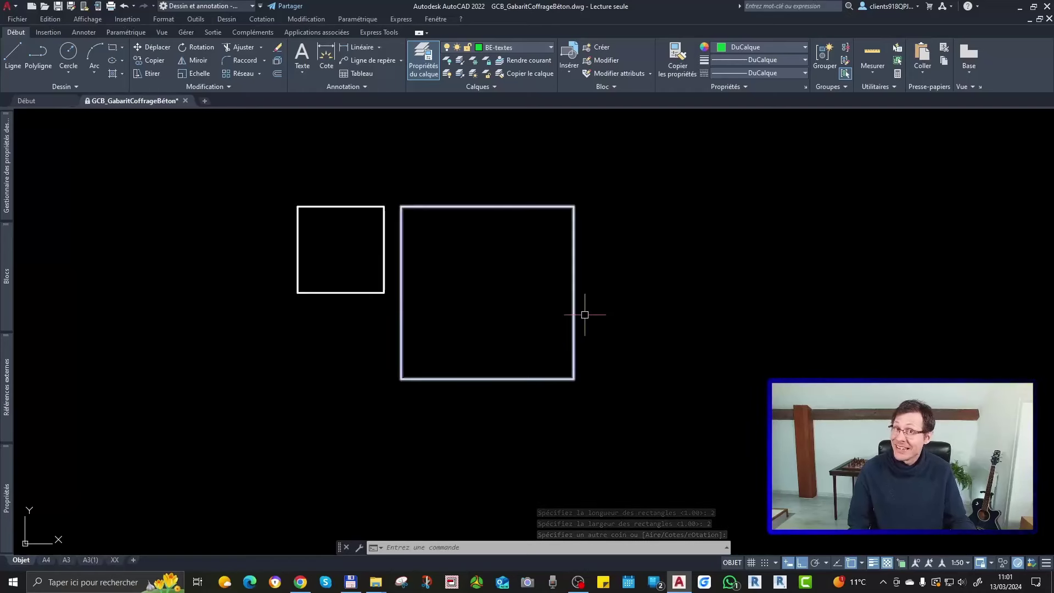
middle_drag(607, 301, 584, 319)
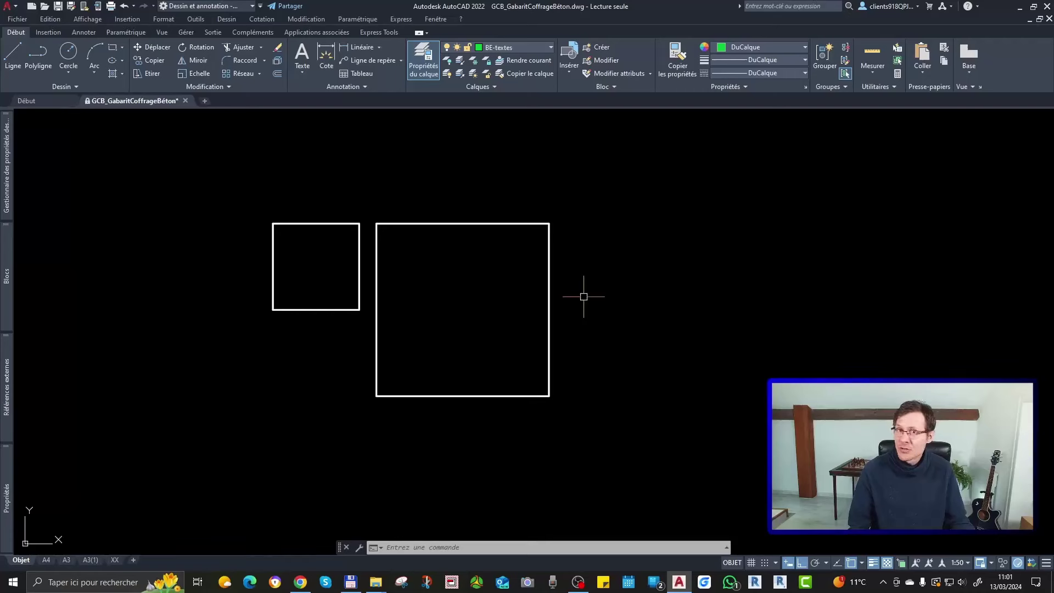
middle_drag(328, 294, 297, 312)
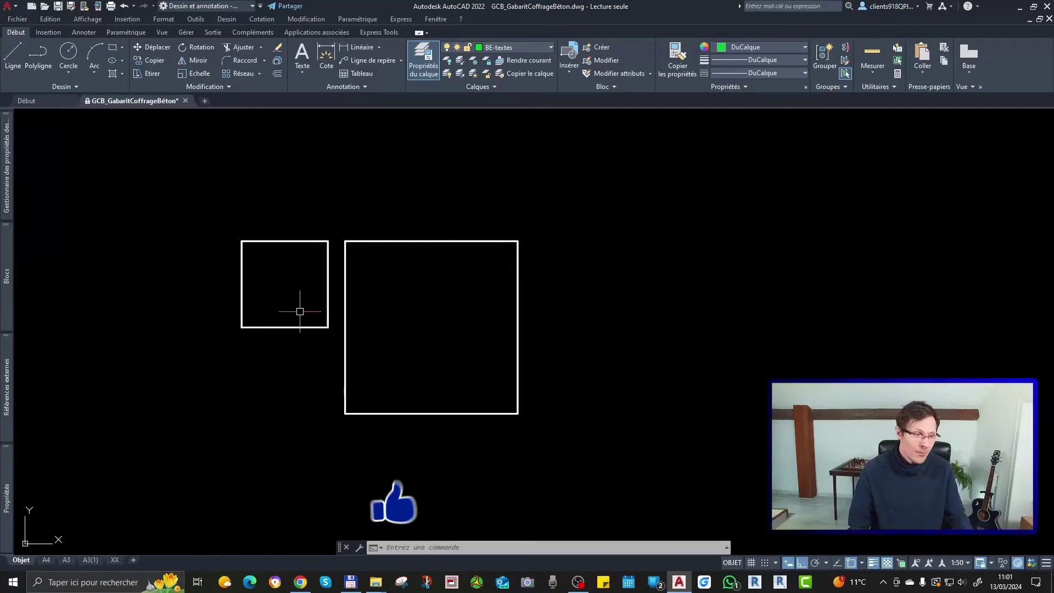
Write the text 'surface' inside the small square with default height and rotation.
text(texte)
key(Return)
click(275, 285)
key(Return)
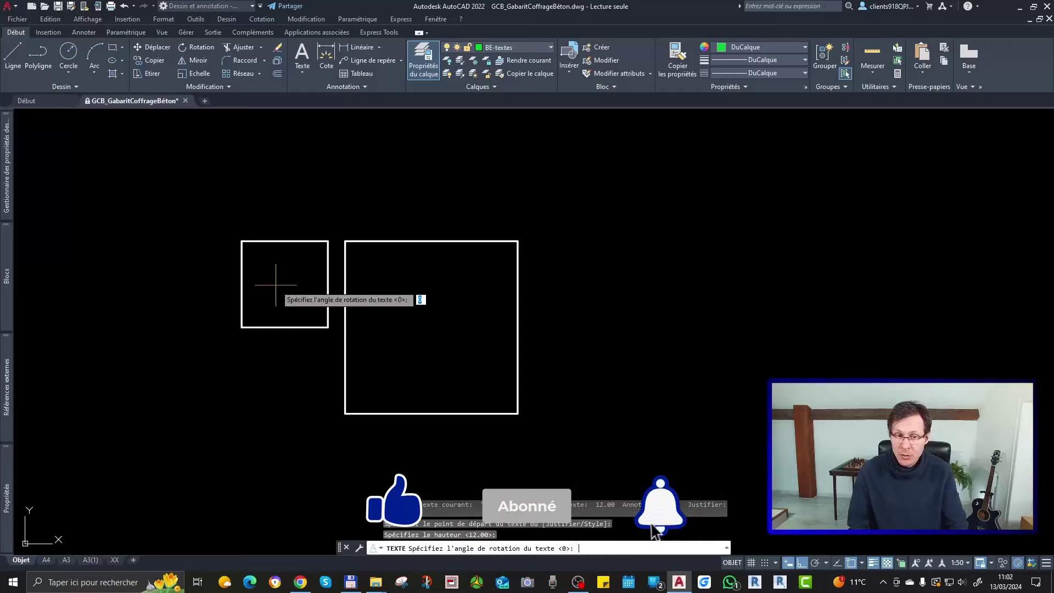
key(Return)
text(surface)
key(Escape)
Scale the 'surface' text by a factor of 0.01.
scroll(324, 296, up, 5)
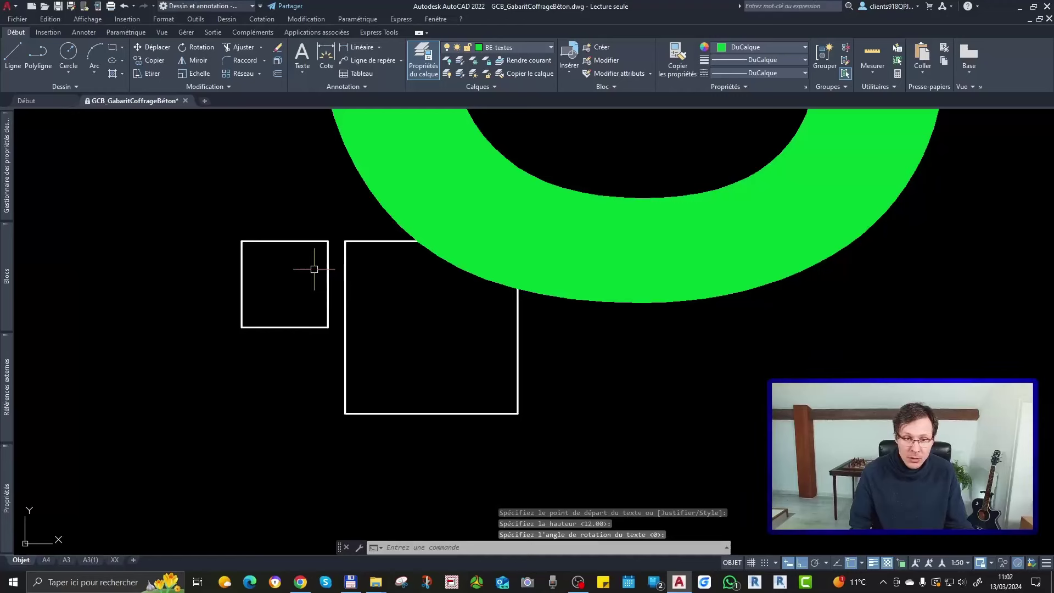
click(354, 298)
text(ec)
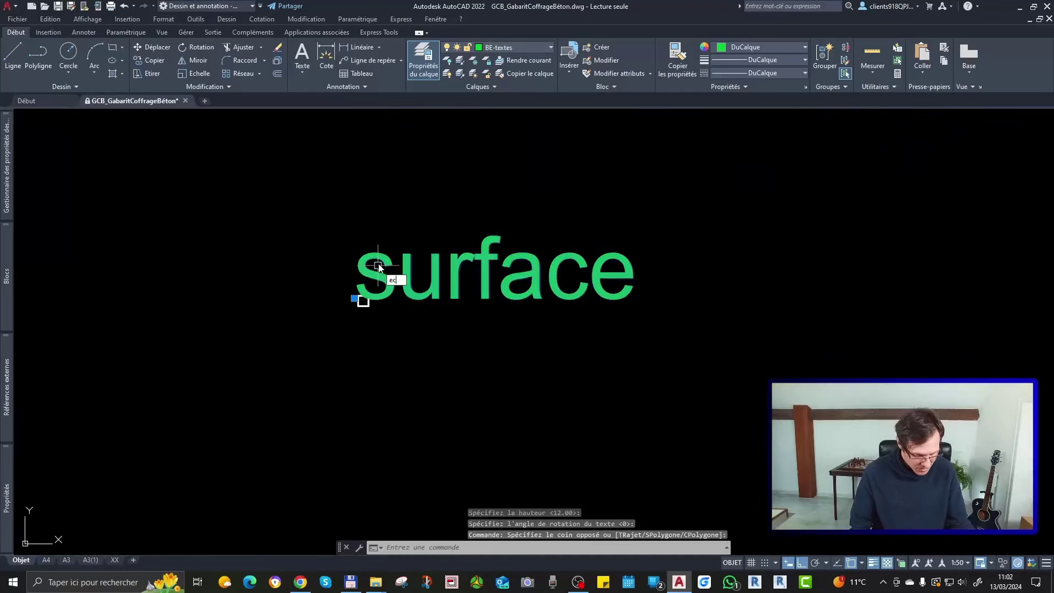
key(Return)
click(372, 268)
text(.01)
key(Return)
Move the shrunken text beside the large square.
click(410, 222)
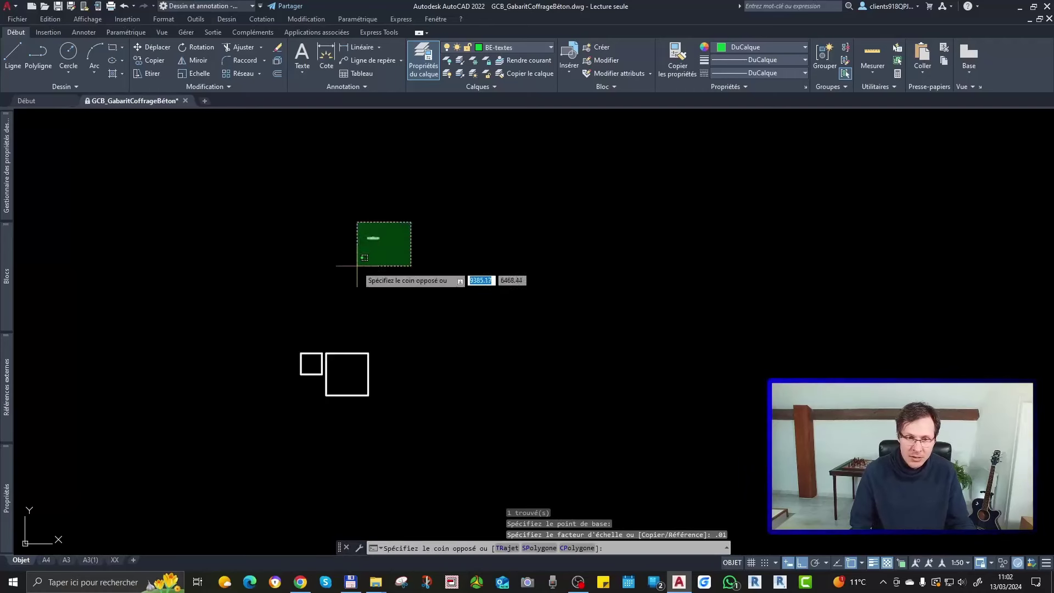
click(357, 265)
text(dep)
key(Return)
click(376, 287)
scroll(393, 379, up, 4)
click(378, 379)
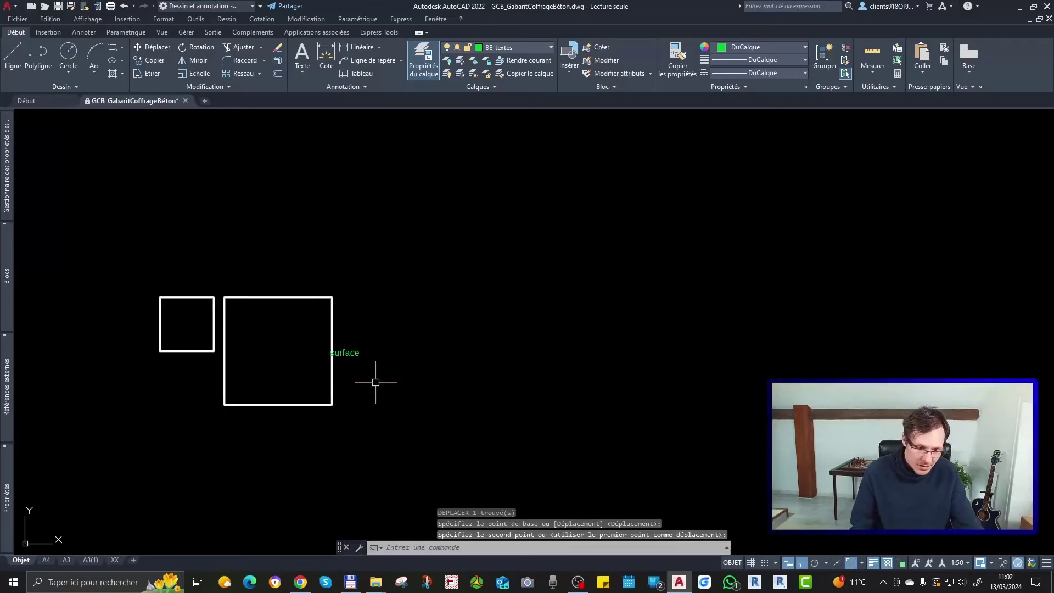
Move the 'surface' label inside the large square.
click(344, 355)
scroll(344, 356, up, 4)
text(d)
key(Return)
click(332, 377)
scroll(308, 384, down, 4)
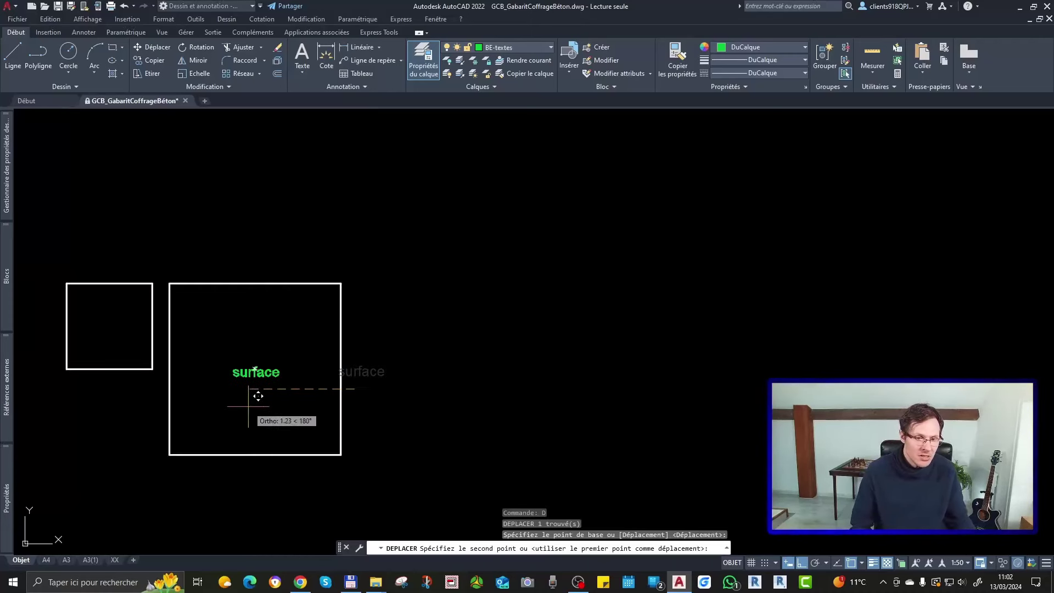
click(248, 406)
Copy the label to a spot below the small square.
middle_drag(230, 405, 367, 371)
click(392, 338)
text(co)
key(Return)
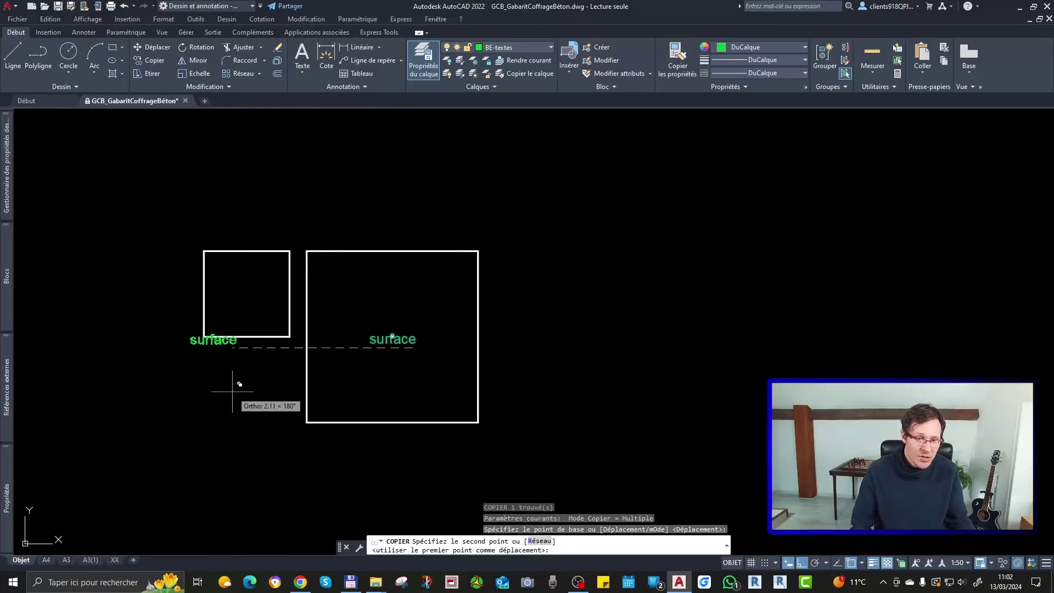
click(262, 377)
key(Return)
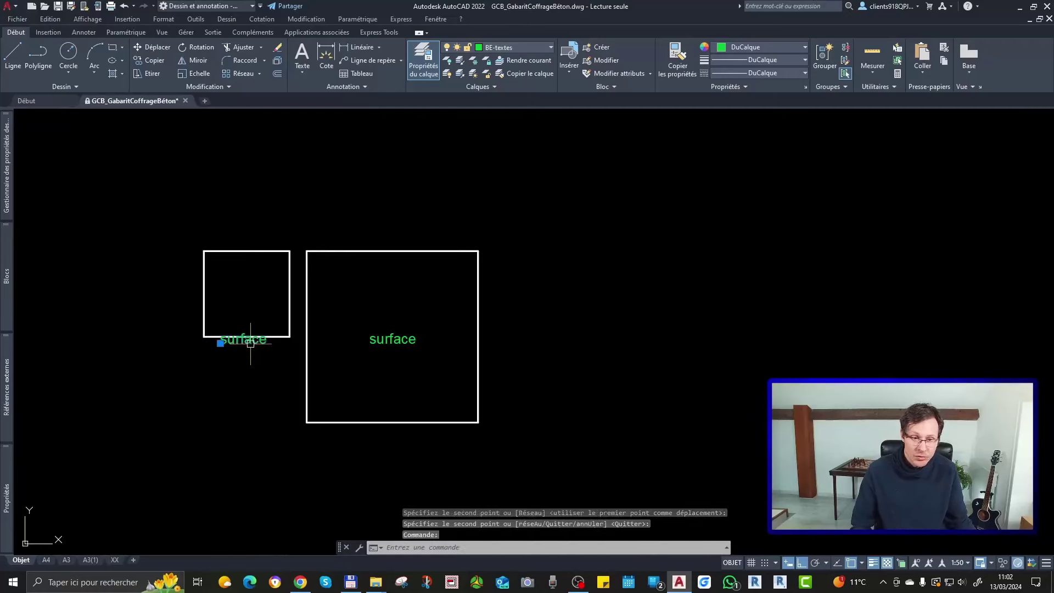
Move the copied label inside the small square.
text(d)
key(Return)
click(266, 423)
click(258, 403)
middle_drag(290, 322, 302, 340)
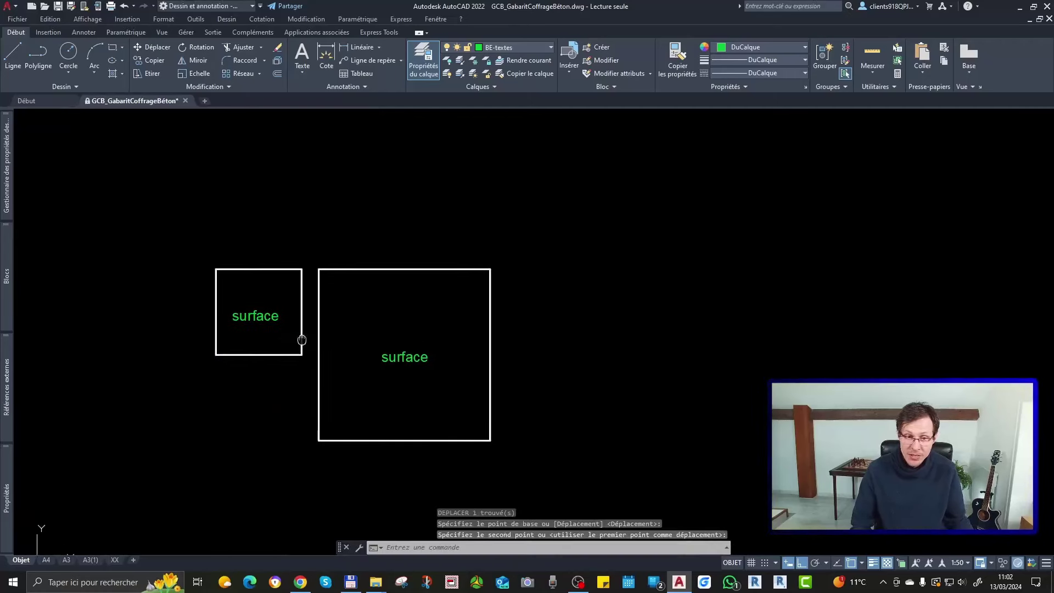
middle_drag(436, 364, 416, 370)
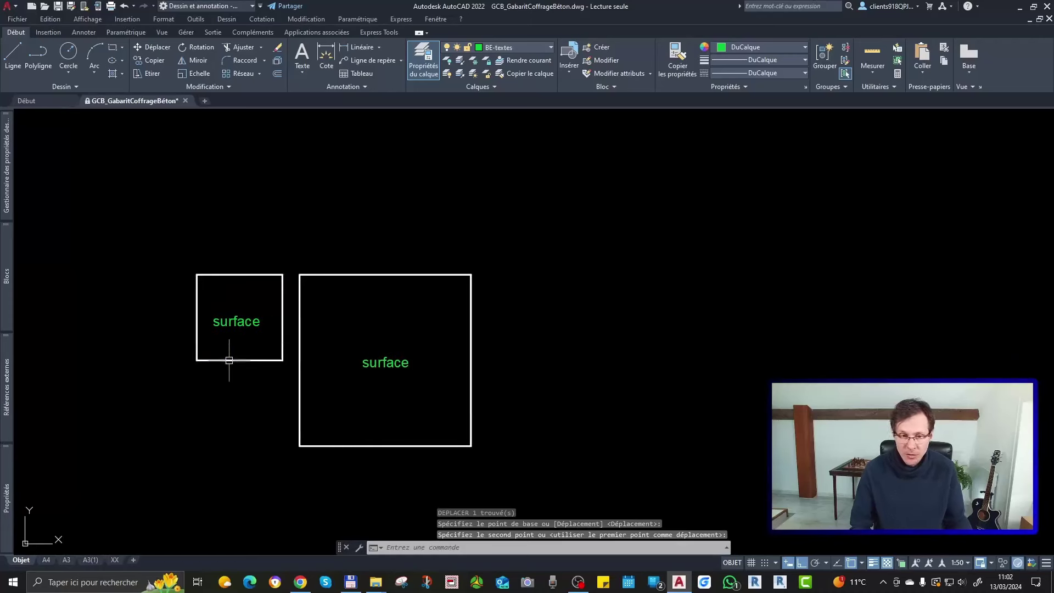
scroll(230, 360, up, 2)
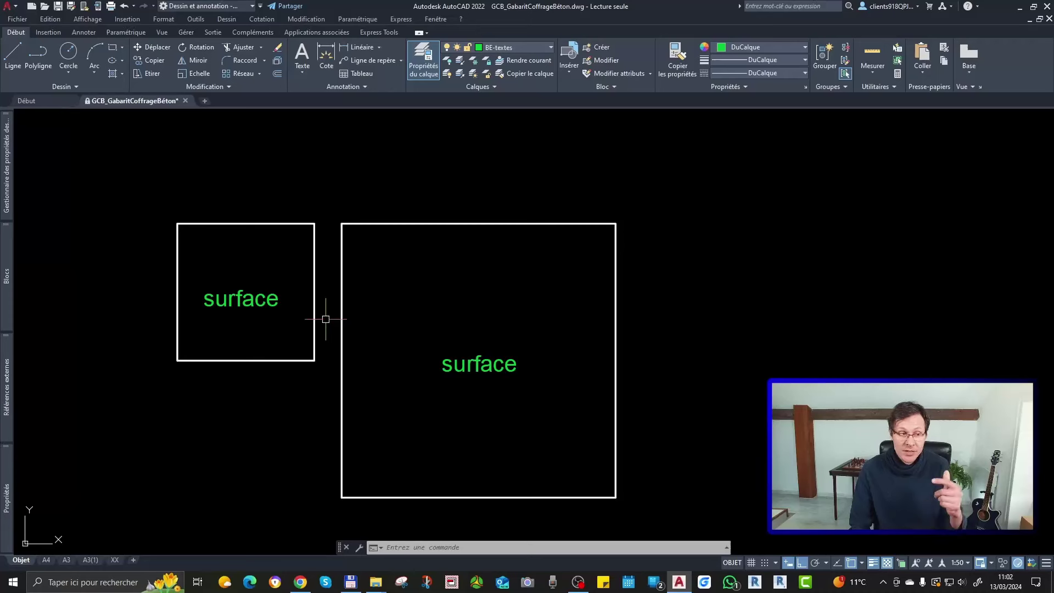
scroll(346, 281, down, 1)
mouse_move(433, 404)
middle_down()
mouse_move(436, 388)
mouse_move(423, 395)
middle_up()
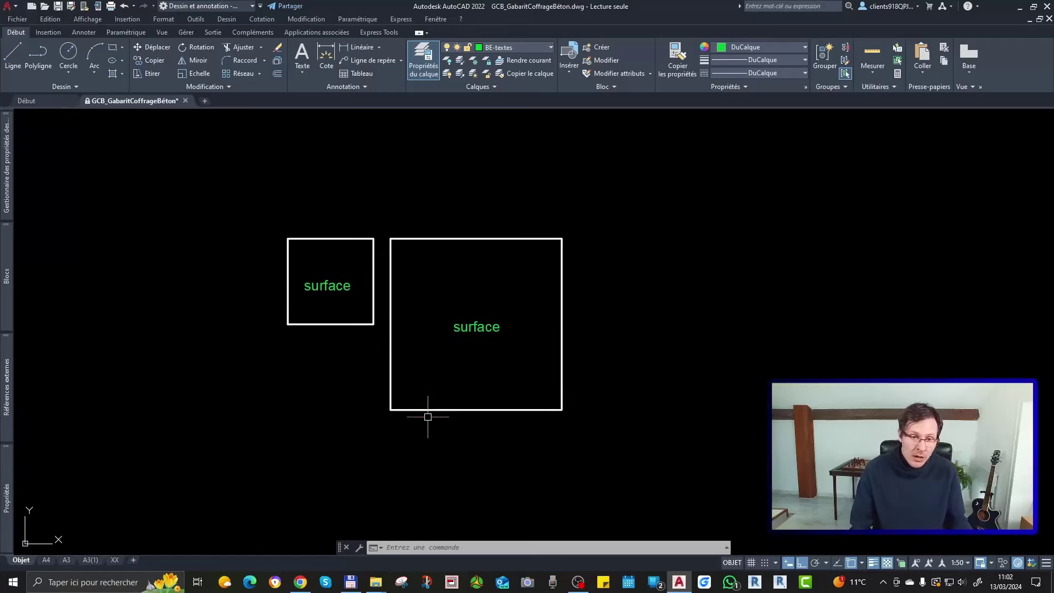
Try editing the small square's label, then cancel and clear the selection.
double_click(322, 286)
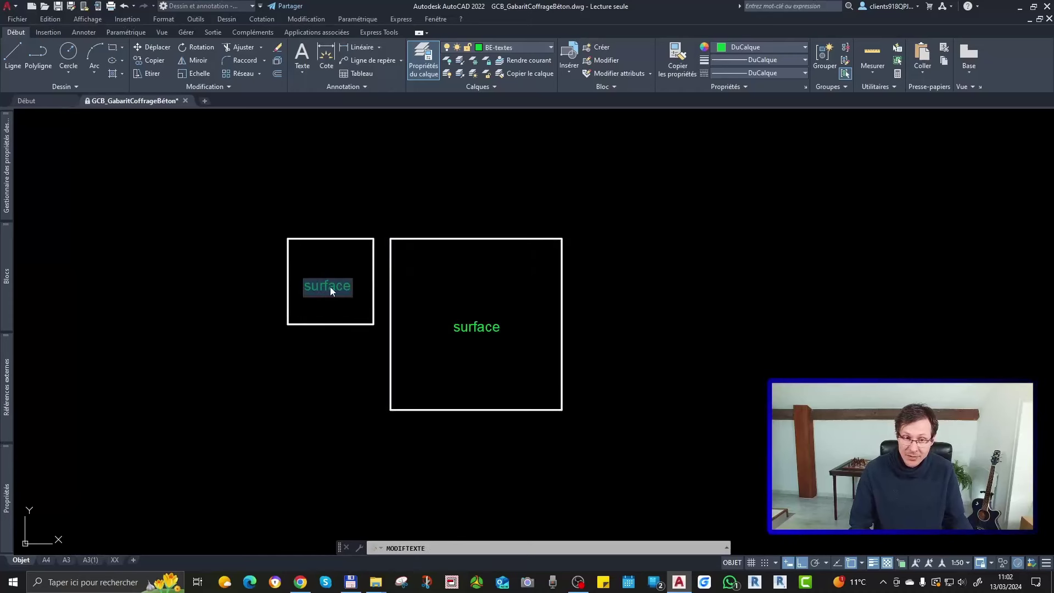
right_click(330, 286)
key(Escape)
key(Escape)
click(340, 293)
scroll(356, 263, up, 2)
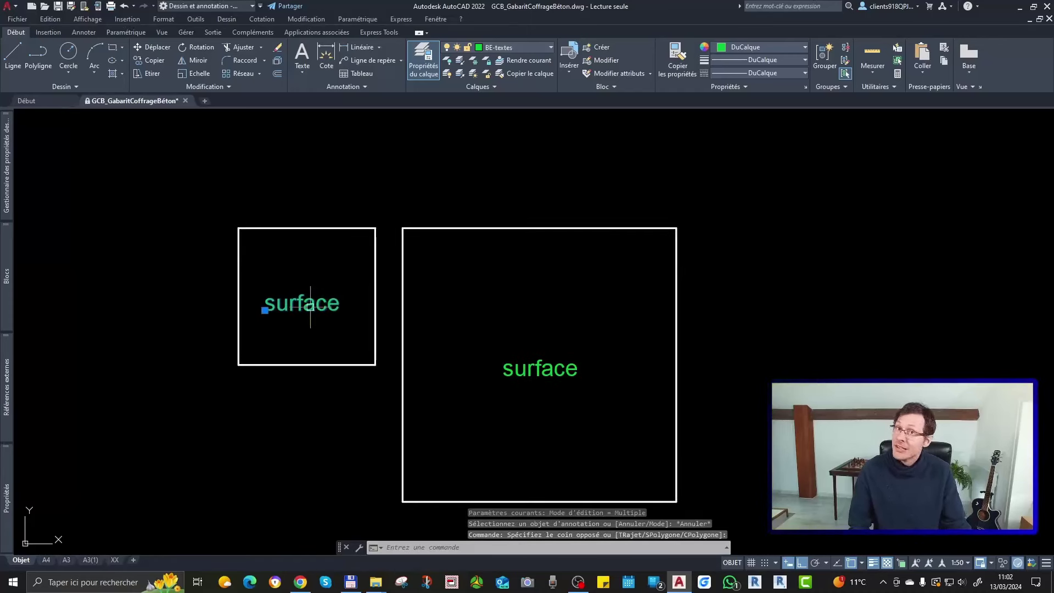
key(Escape)
Select the small and large square outlines to check their grips, then deselect.
click(306, 228)
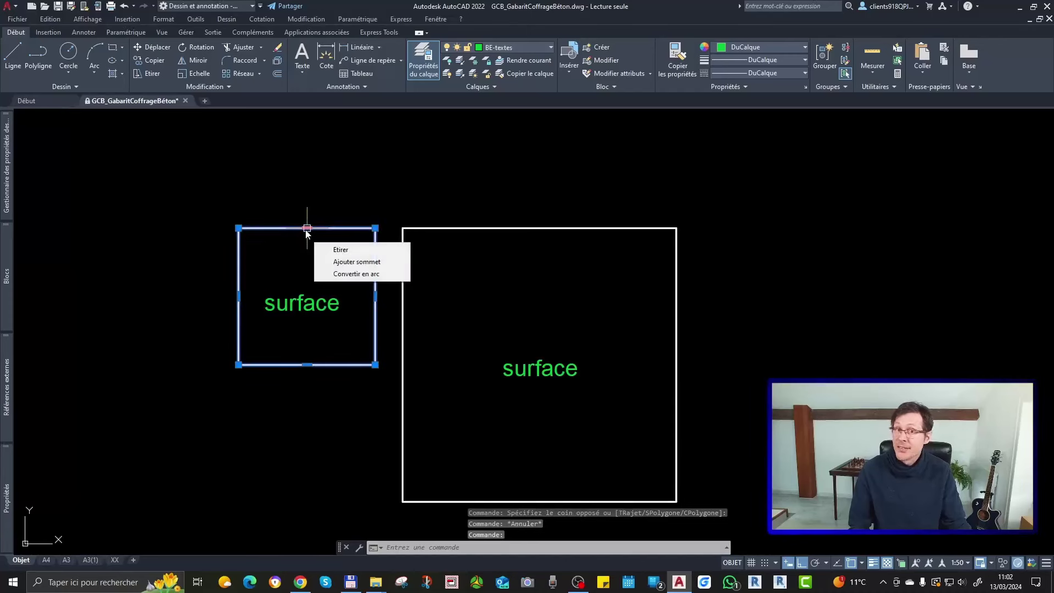
scroll(279, 239, down, 2)
key(Escape)
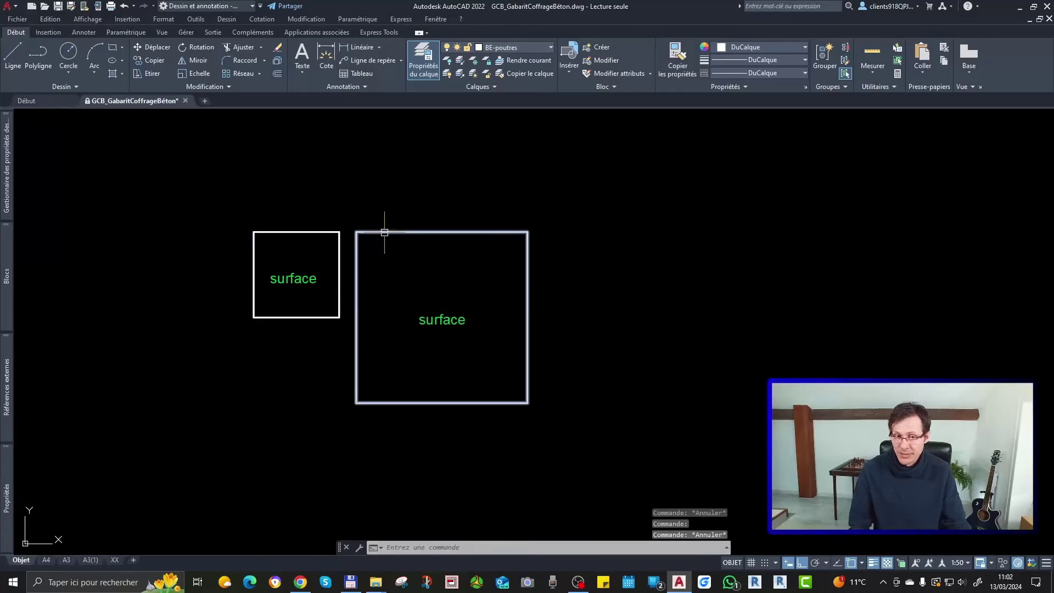
click(375, 231)
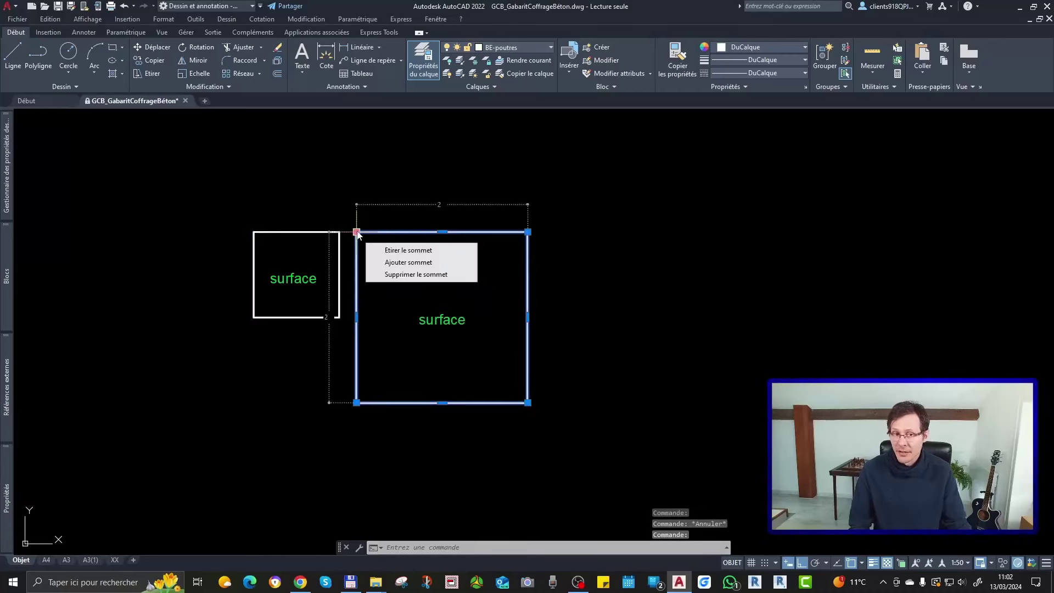
key(Escape)
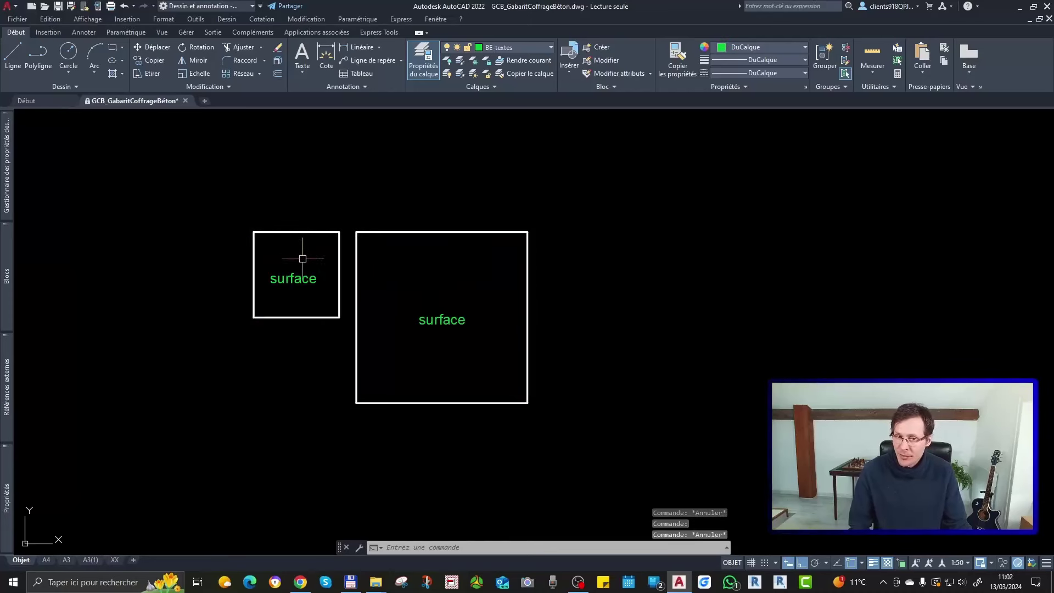
scroll(301, 255, up, 2)
Edit the small square's 'surface' label and choose to insert a field.
double_click(296, 282)
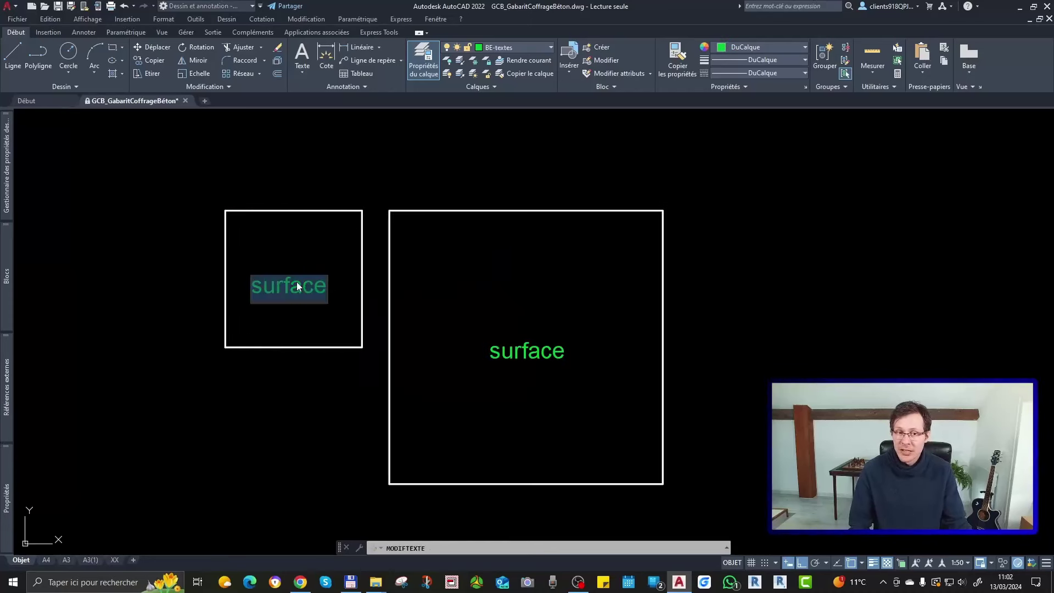
right_click(297, 285)
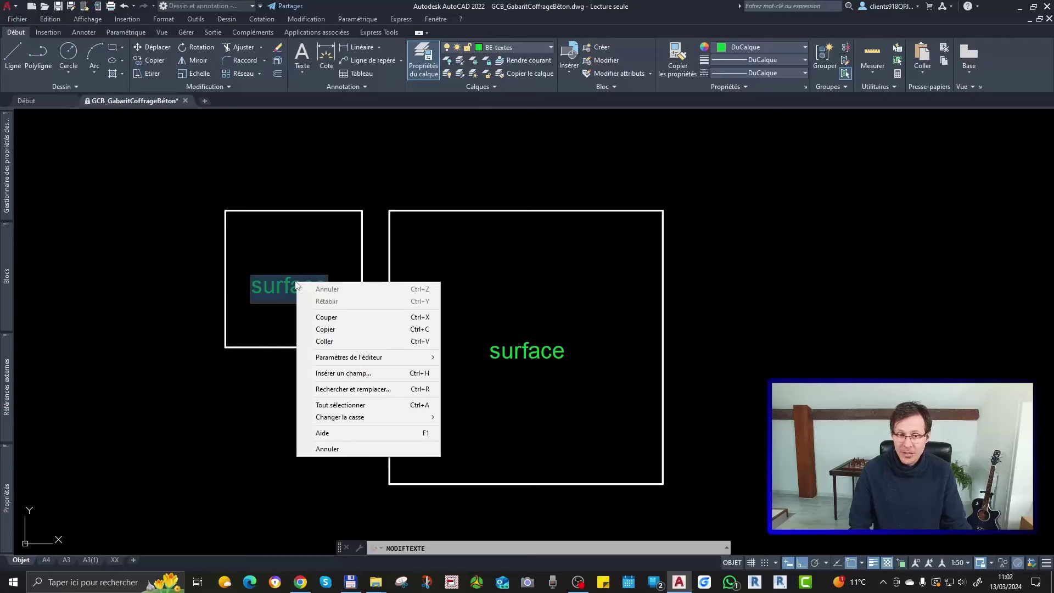
click(376, 373)
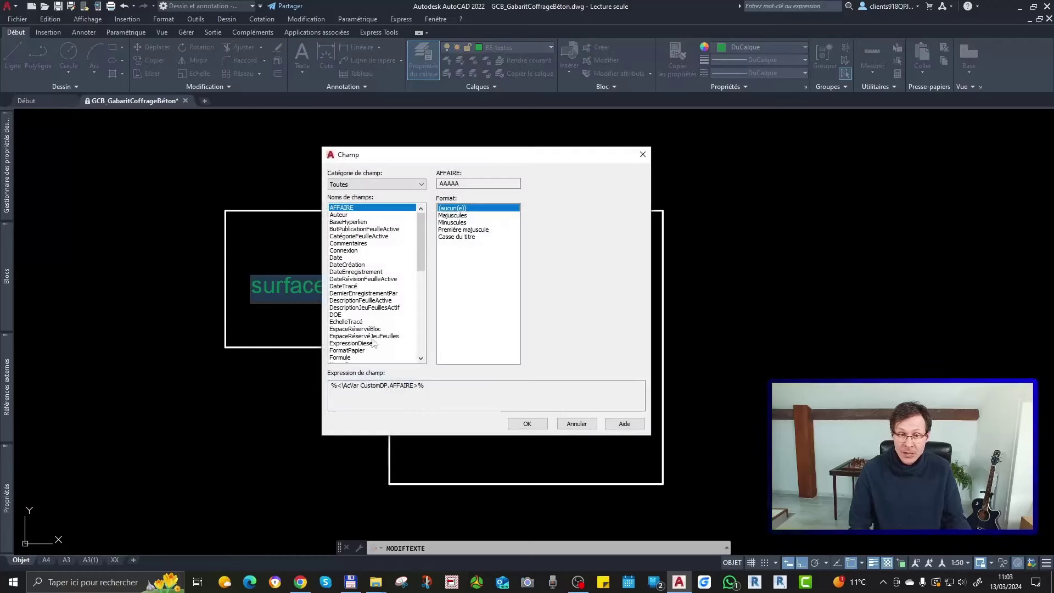
Set the field category to Objets and choose the Objet field.
click(346, 185)
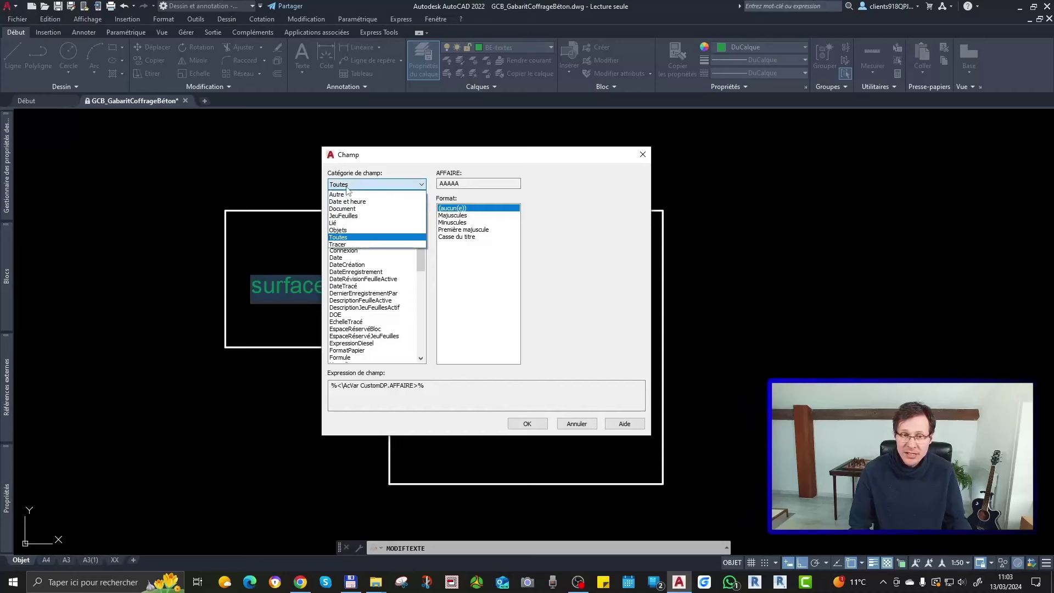
click(344, 231)
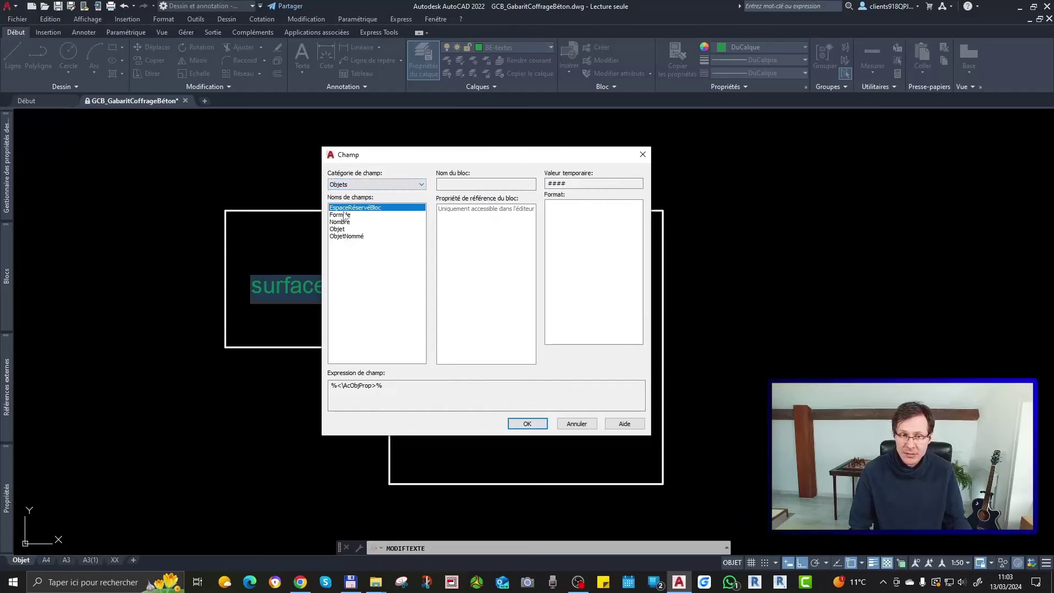
click(338, 229)
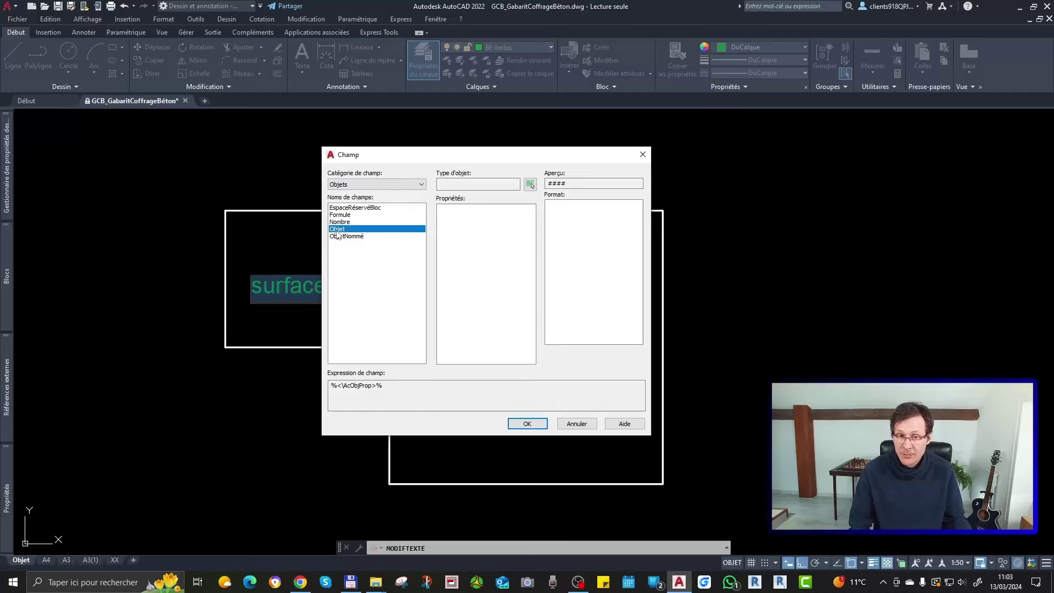
Reference the small rectangle in the field and choose its Aire property at current precision.
click(530, 184)
click(344, 210)
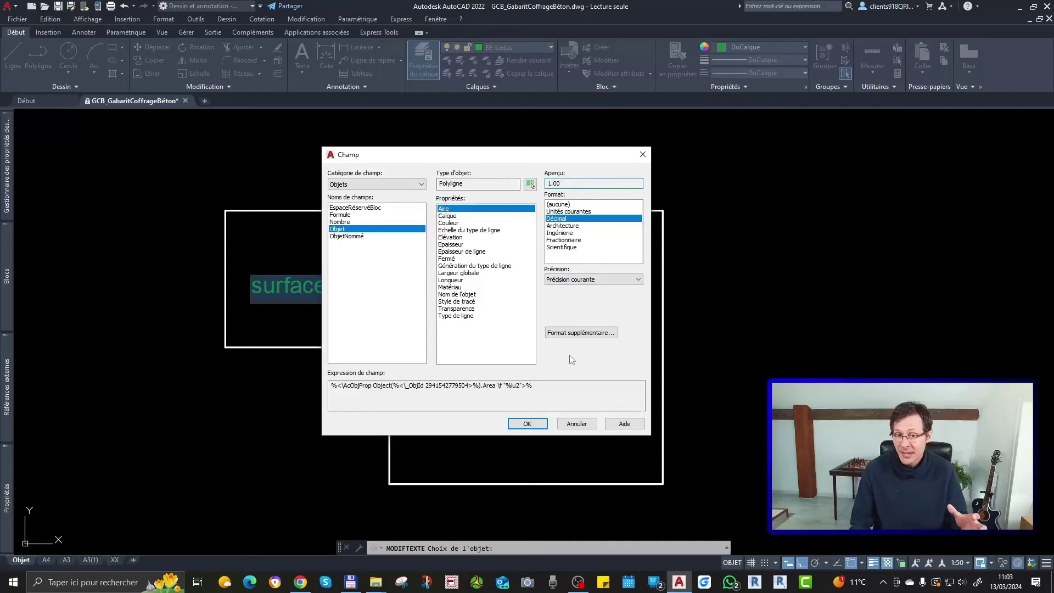
click(588, 338)
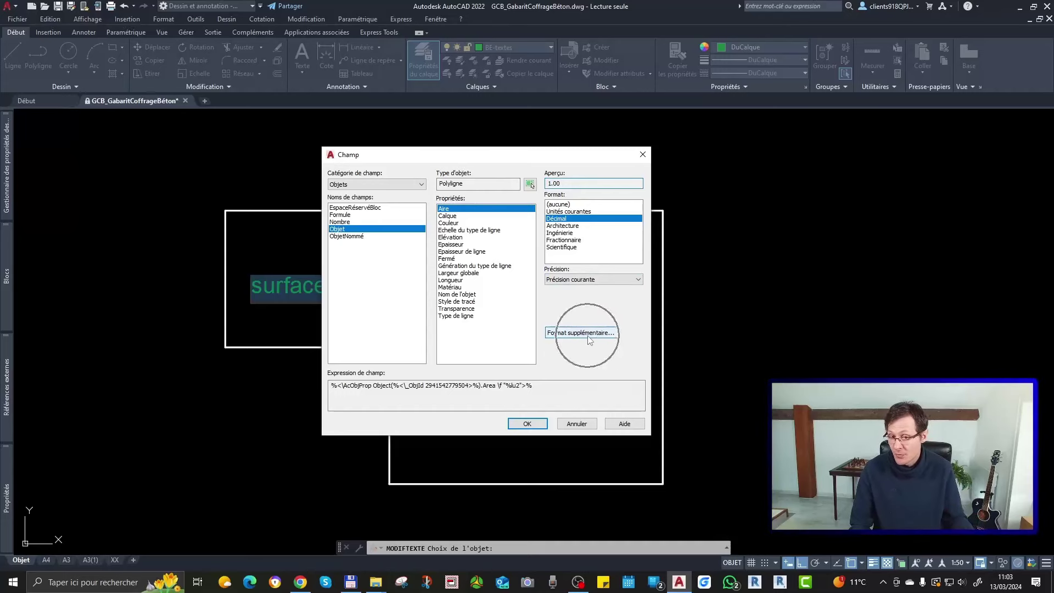
click(582, 281)
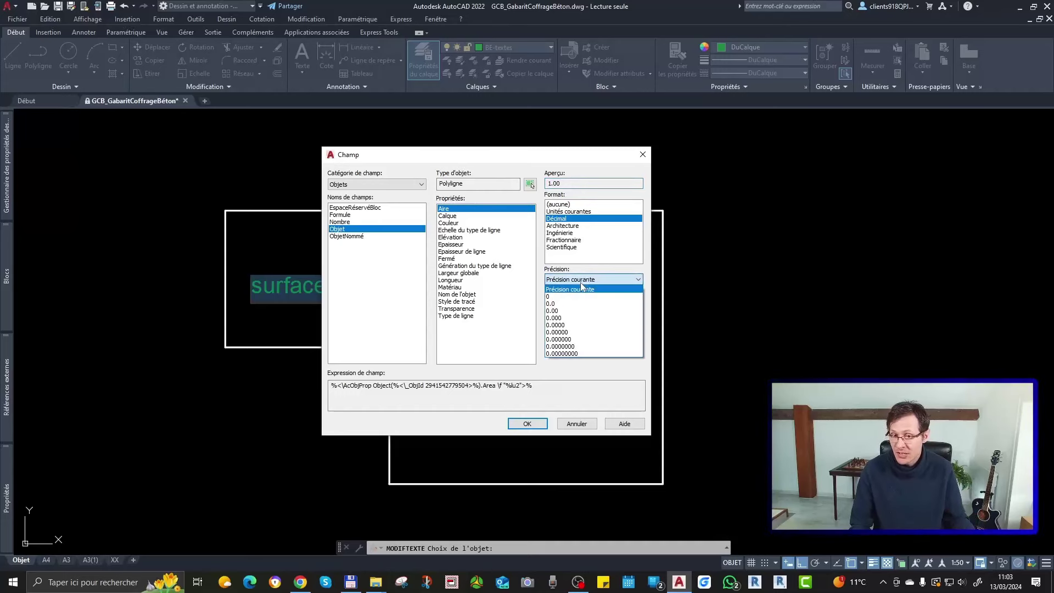
click(582, 287)
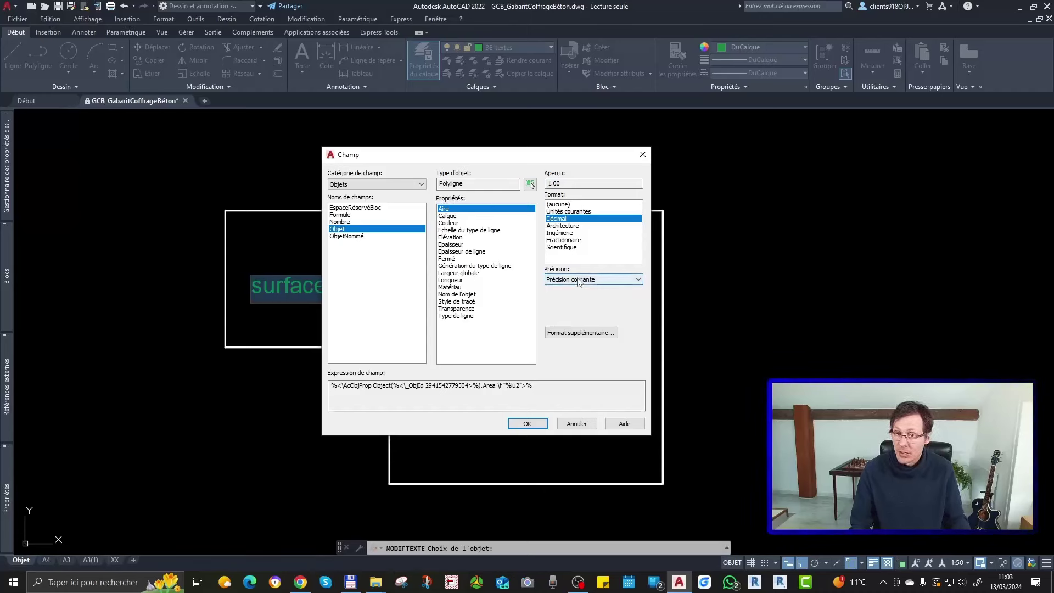
Add prefix S= and suffix m² so the label reads S=1.00m².
click(578, 333)
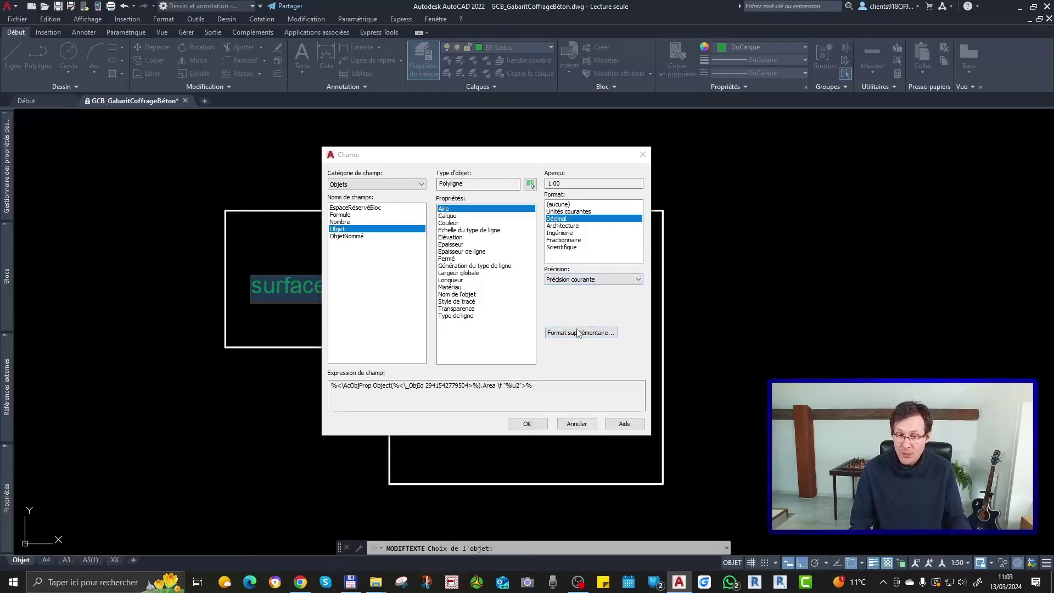
mouse_move(623, 184)
mouse_down()
mouse_move(631, 204)
mouse_move(598, 211)
mouse_up()
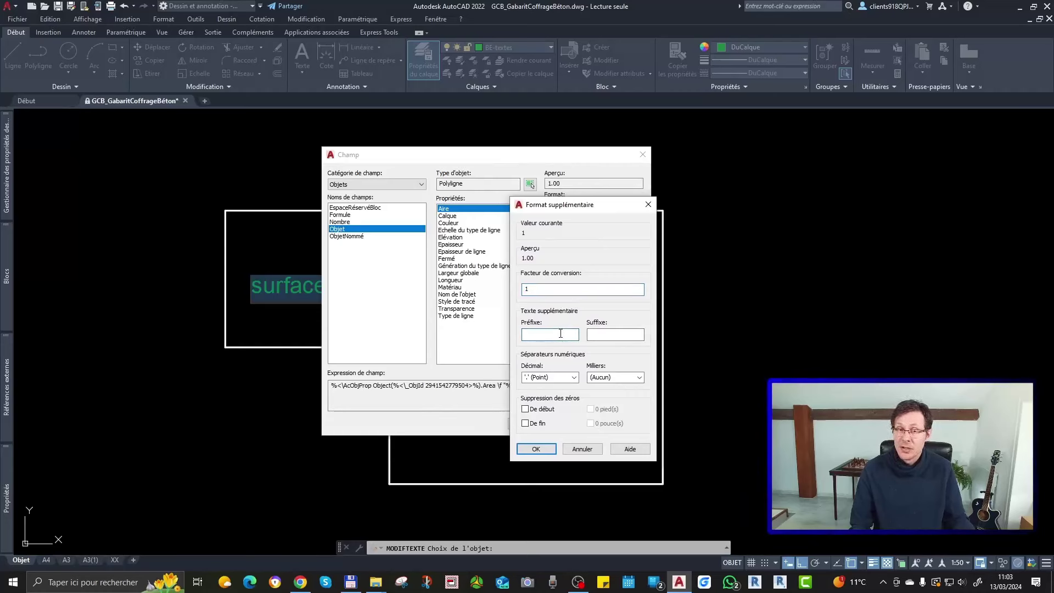
text(S=1.00)
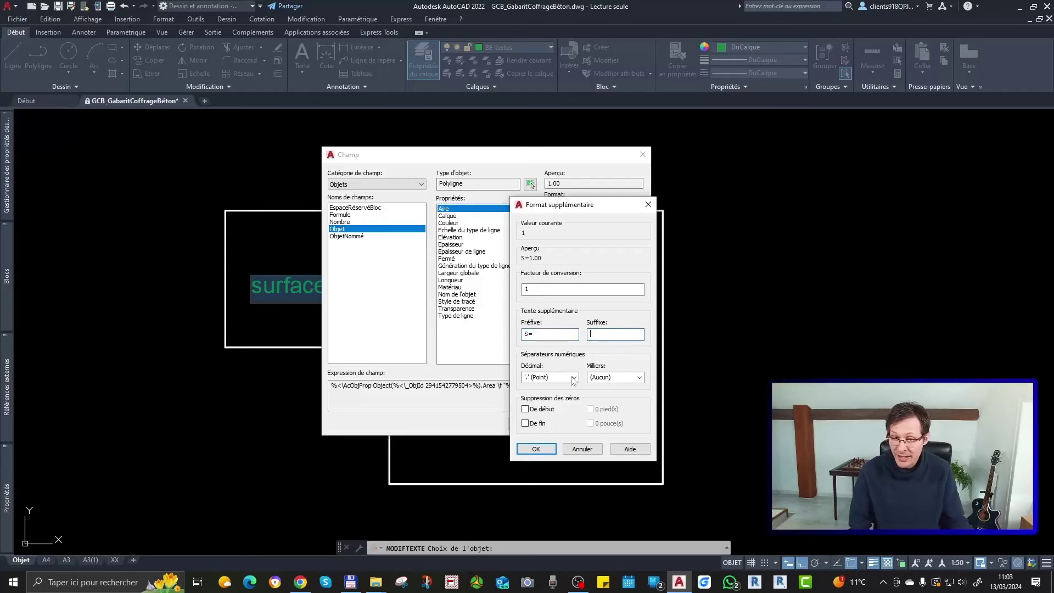
text(m²)
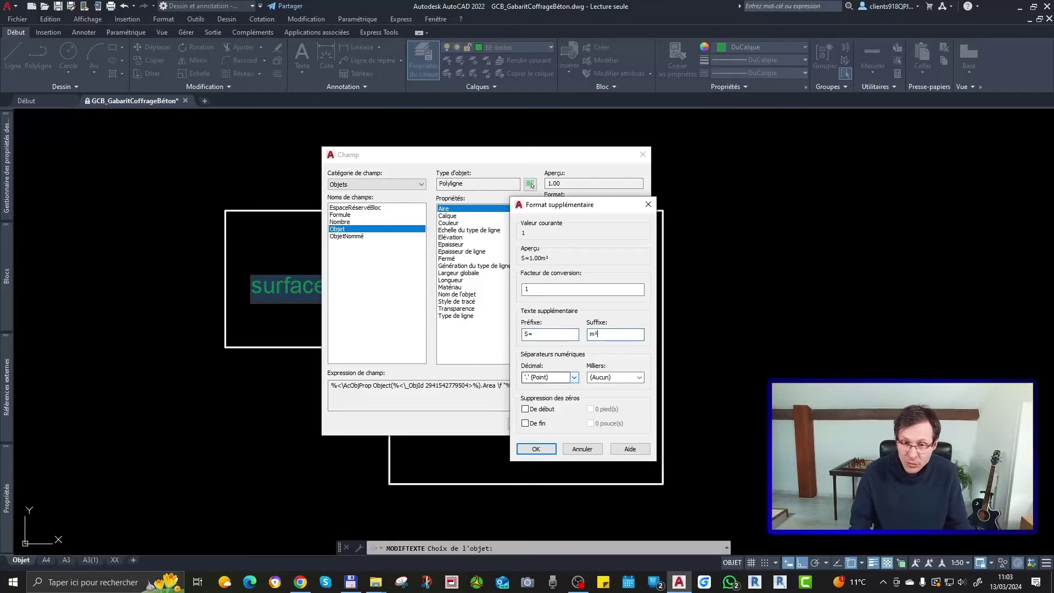
click(536, 449)
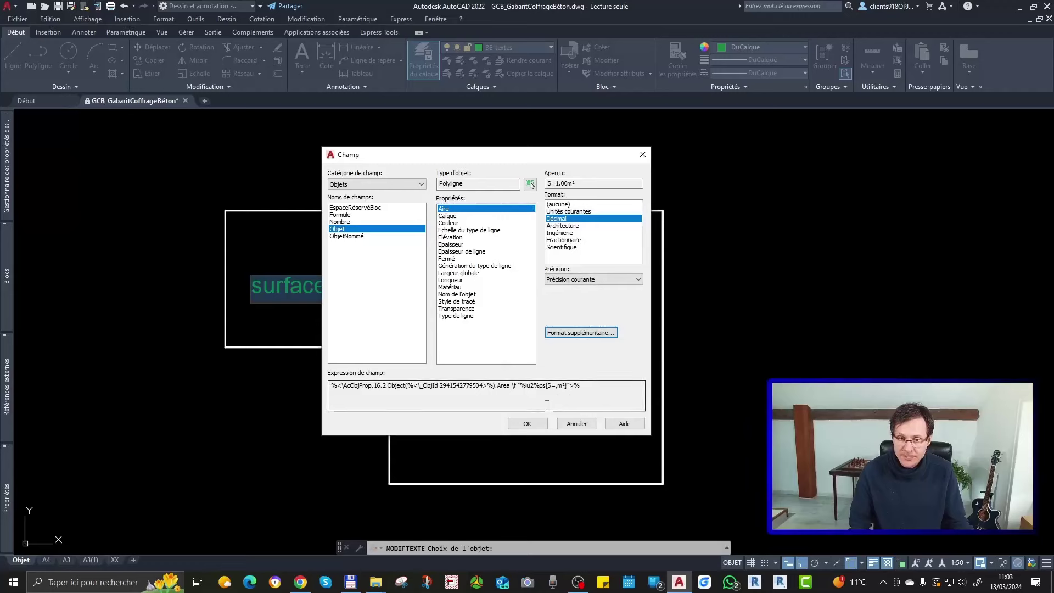
click(534, 426)
key(Return)
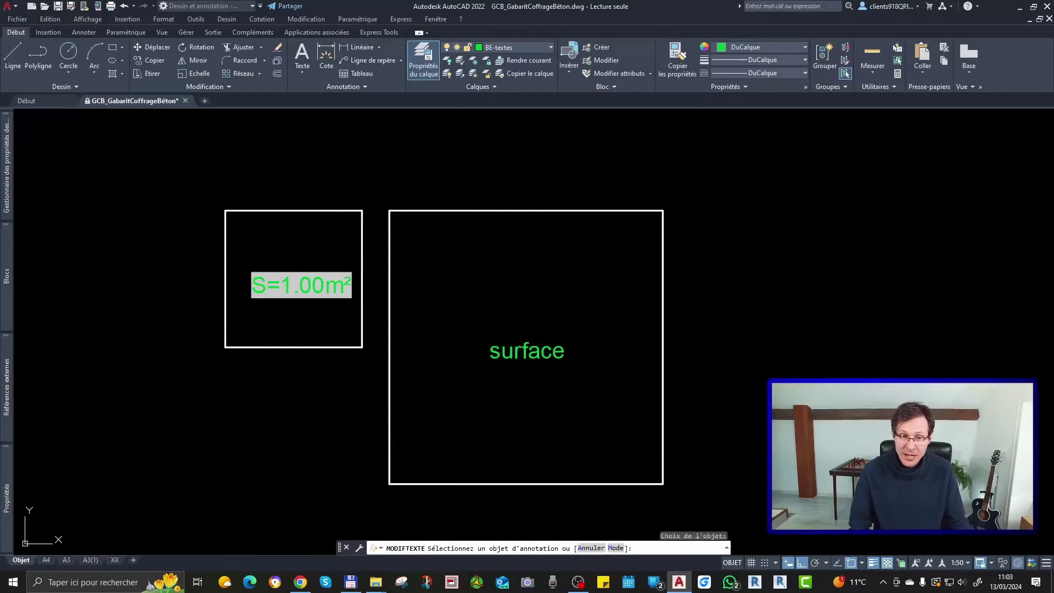
key(Return)
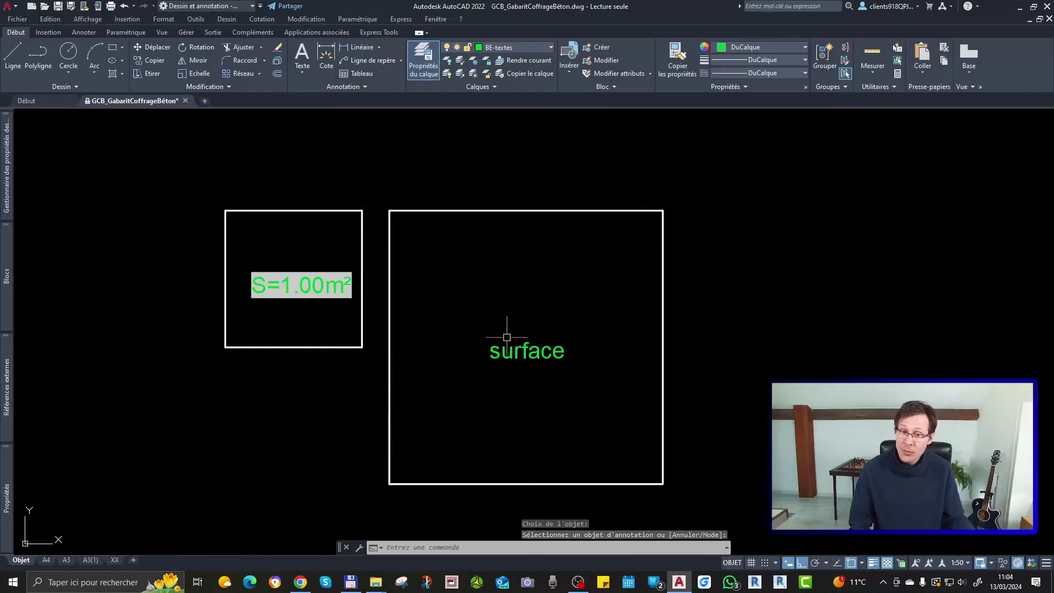
Insert an area field into the large square's label, referencing the large rectangle.
double_click(520, 351)
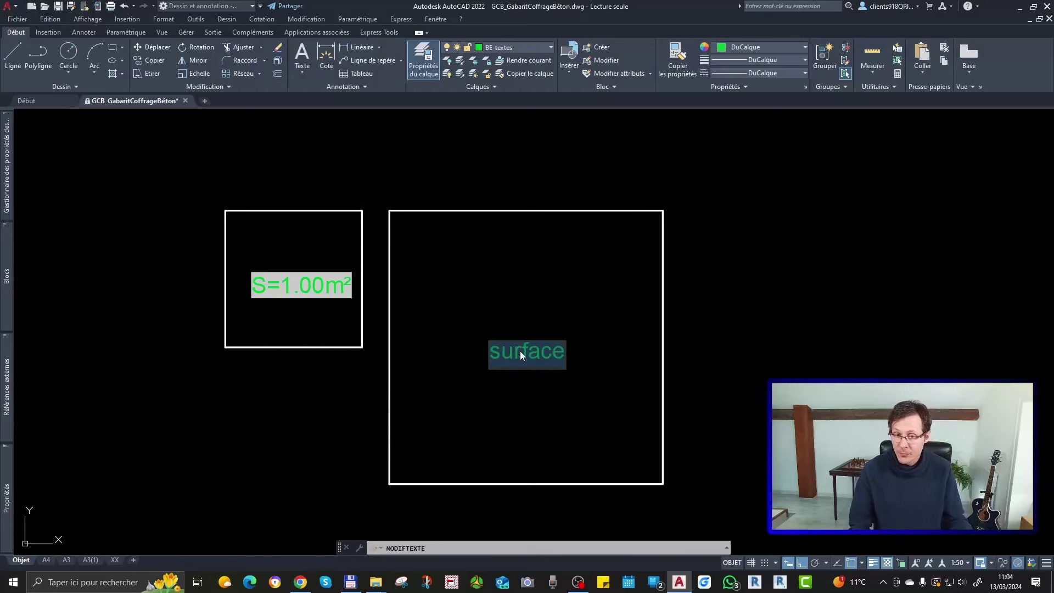
right_click(521, 354)
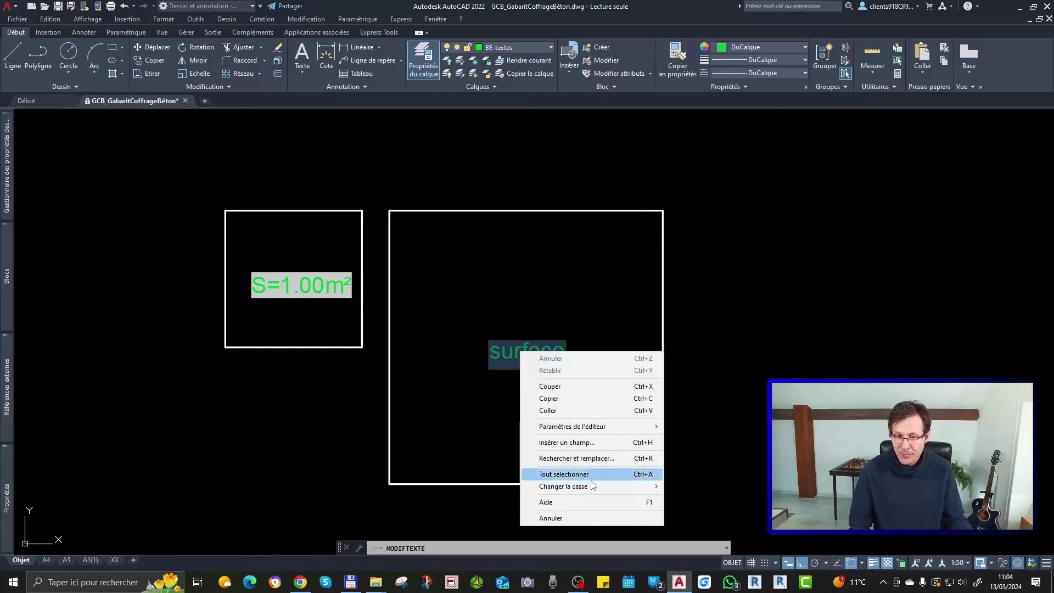
click(568, 442)
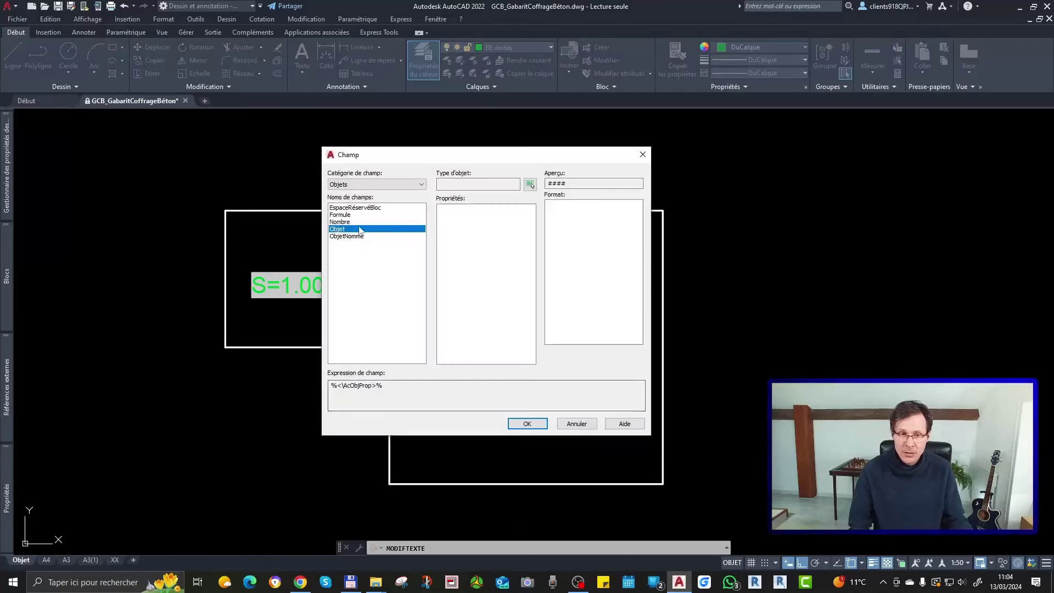
click(530, 184)
click(520, 210)
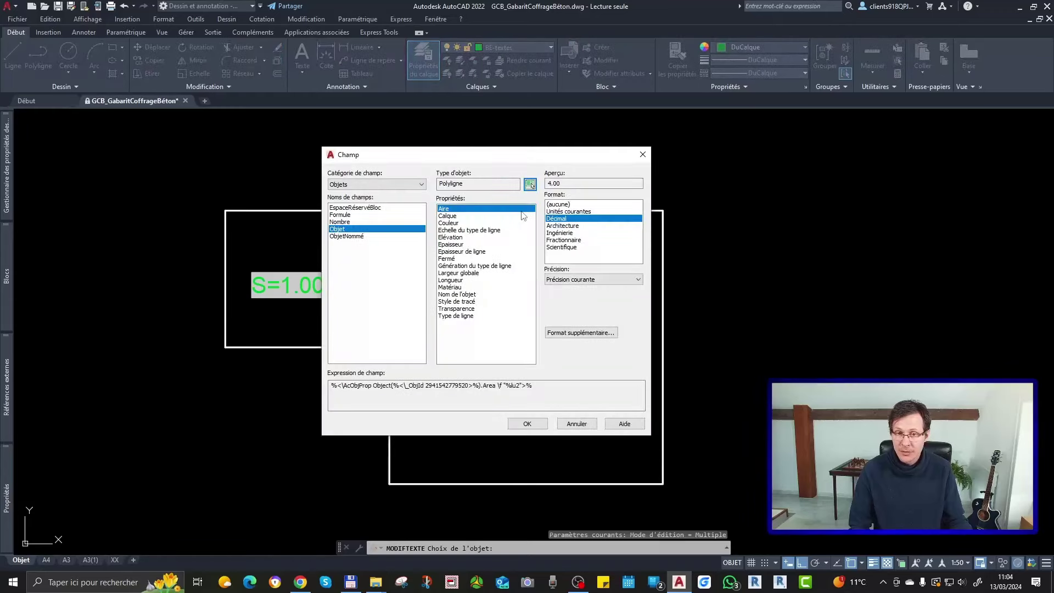
Give the area field prefix S= and suffix m², so it reads S=4.00m².
click(572, 333)
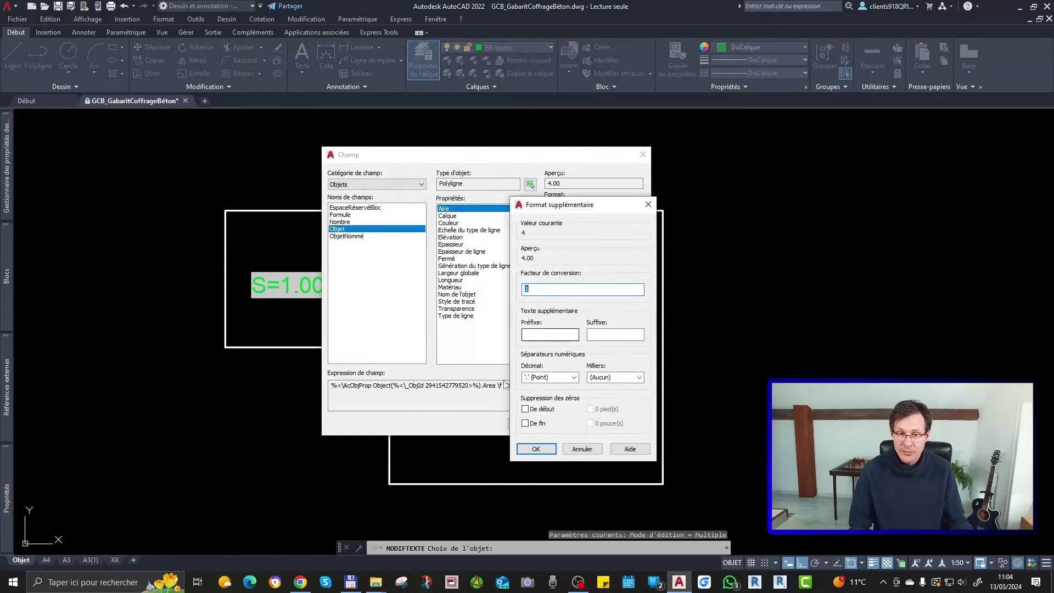
click(538, 331)
text(D)
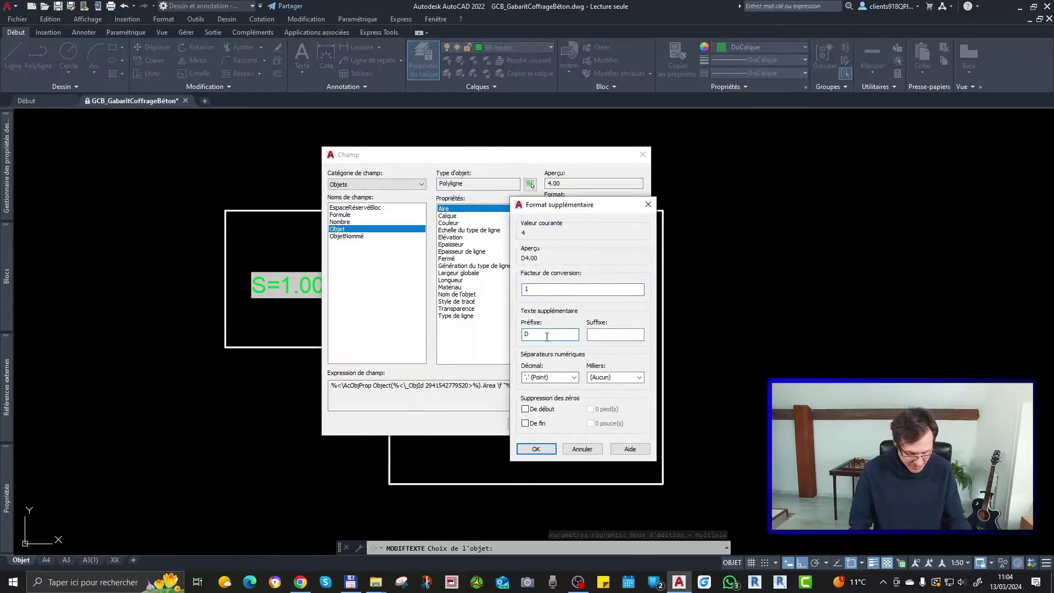
key(BackSpace)
text(S=4.00)
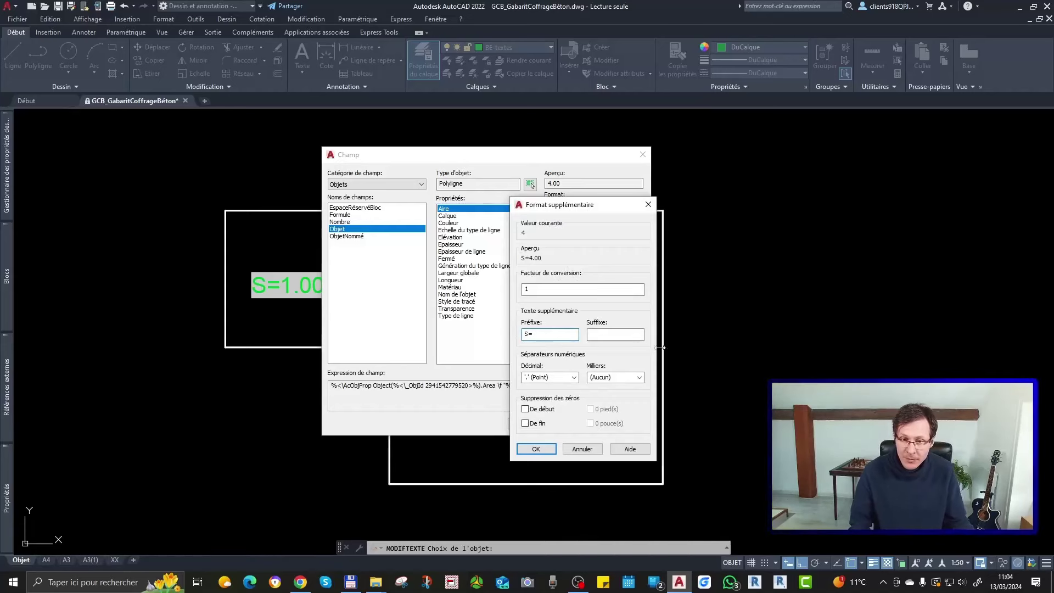
text(m²)
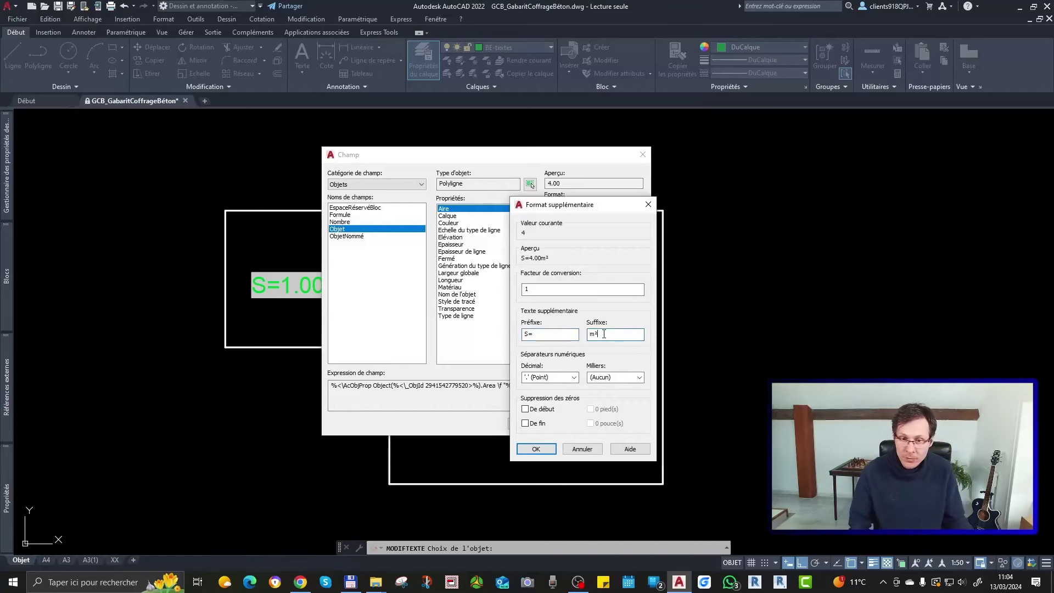
click(542, 455)
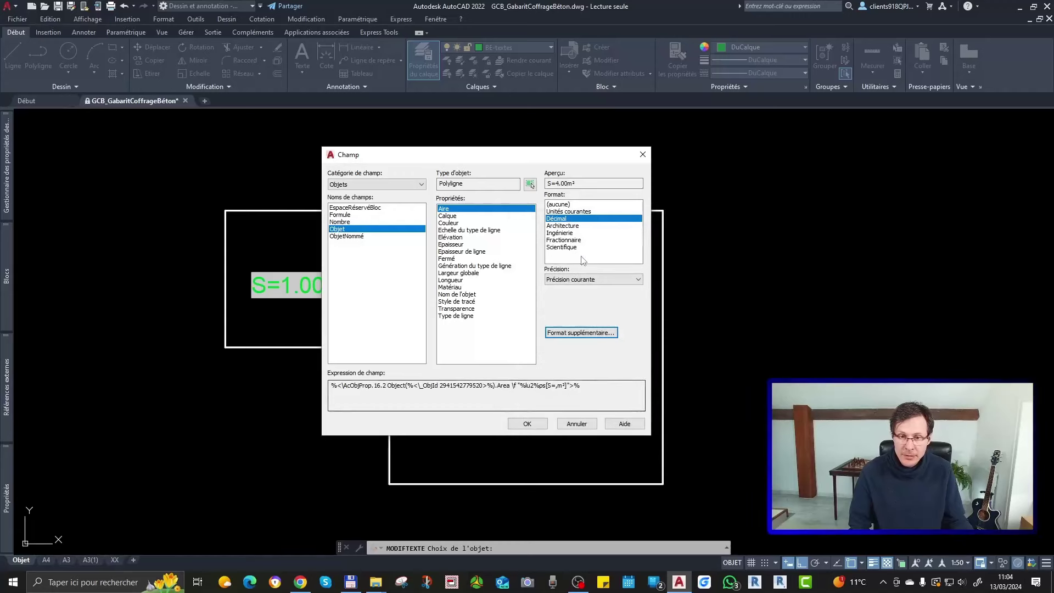
click(527, 423)
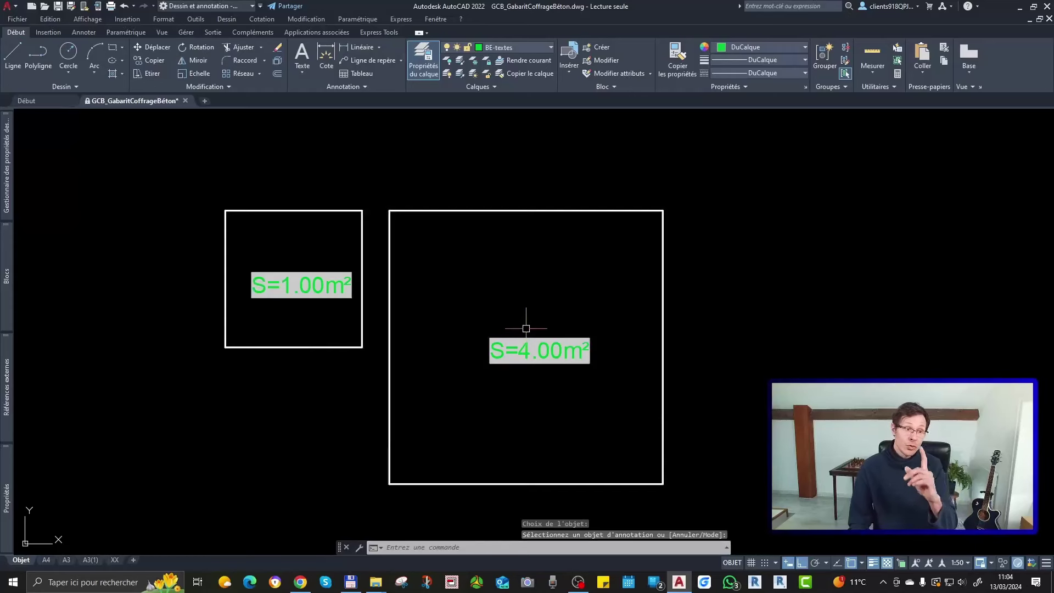
Stretch the small square's bottom edge down 1 m and regenerate to show S=2.00m².
click(348, 324)
click(291, 353)
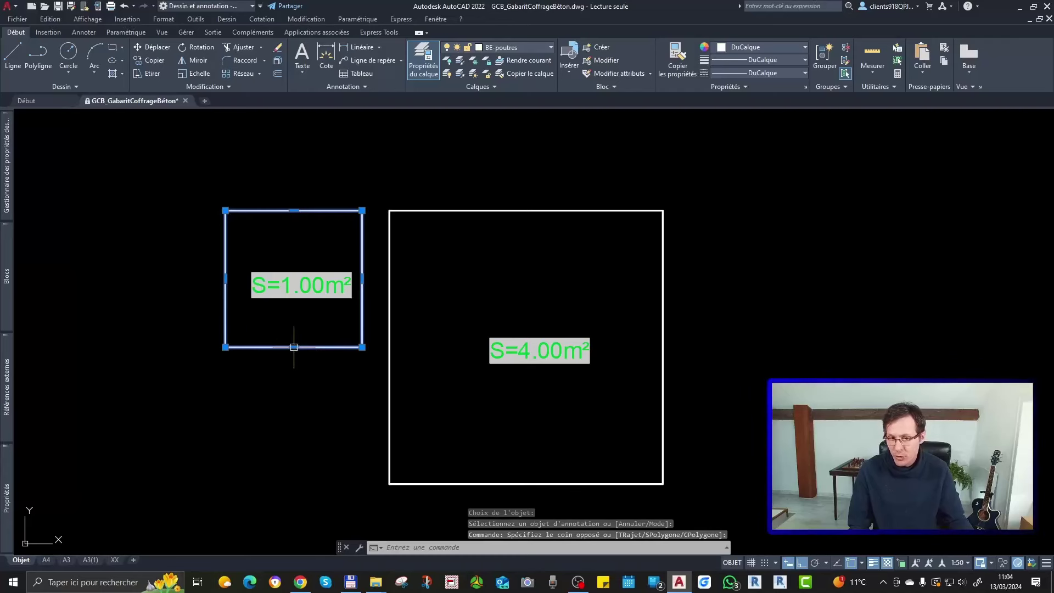
click(294, 348)
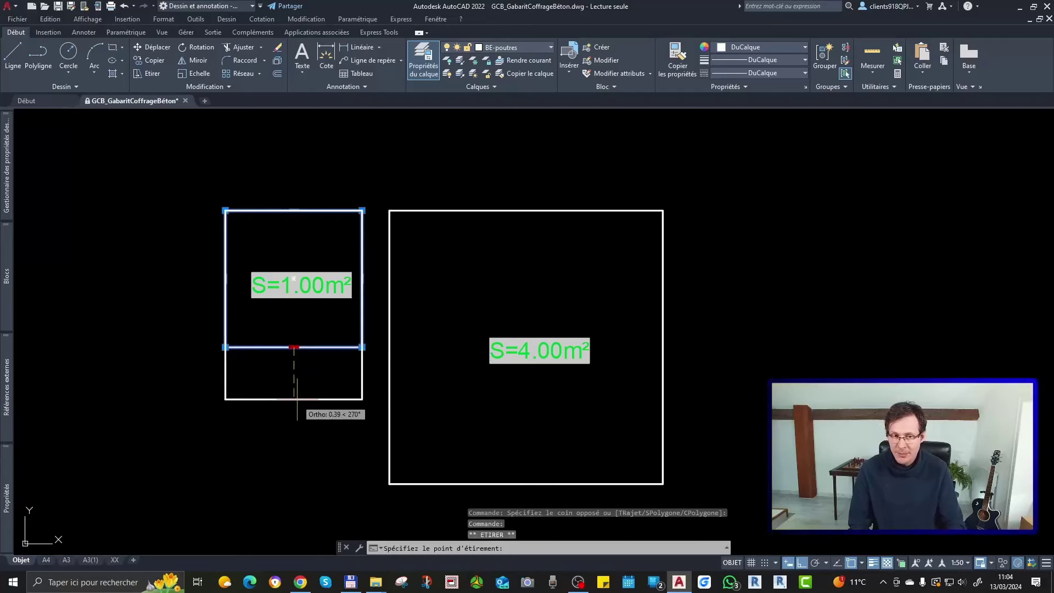
text(1)
key(Return)
key(Escape)
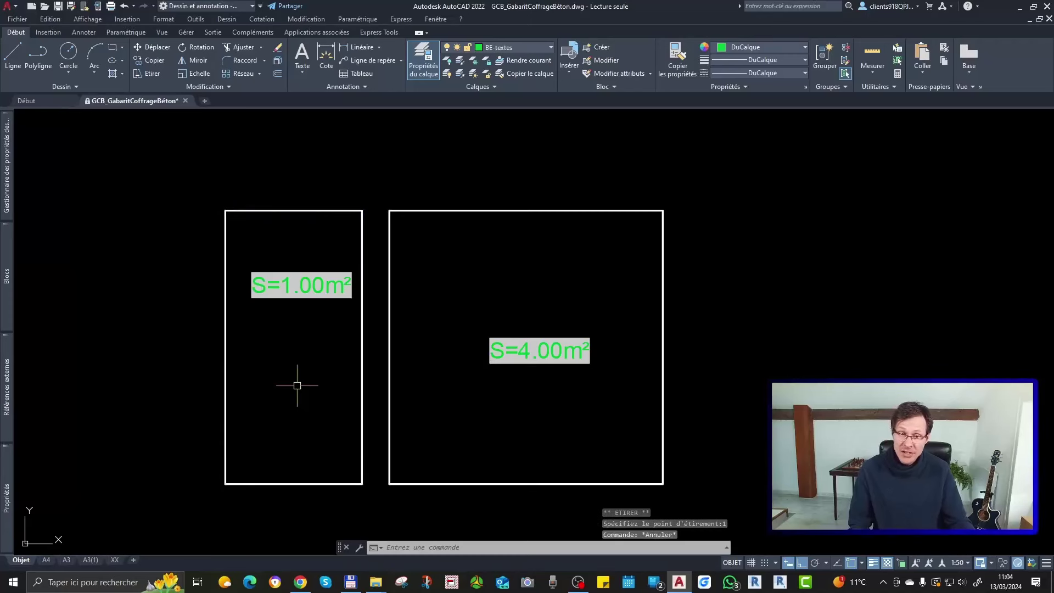
text(RG)
key(Return)
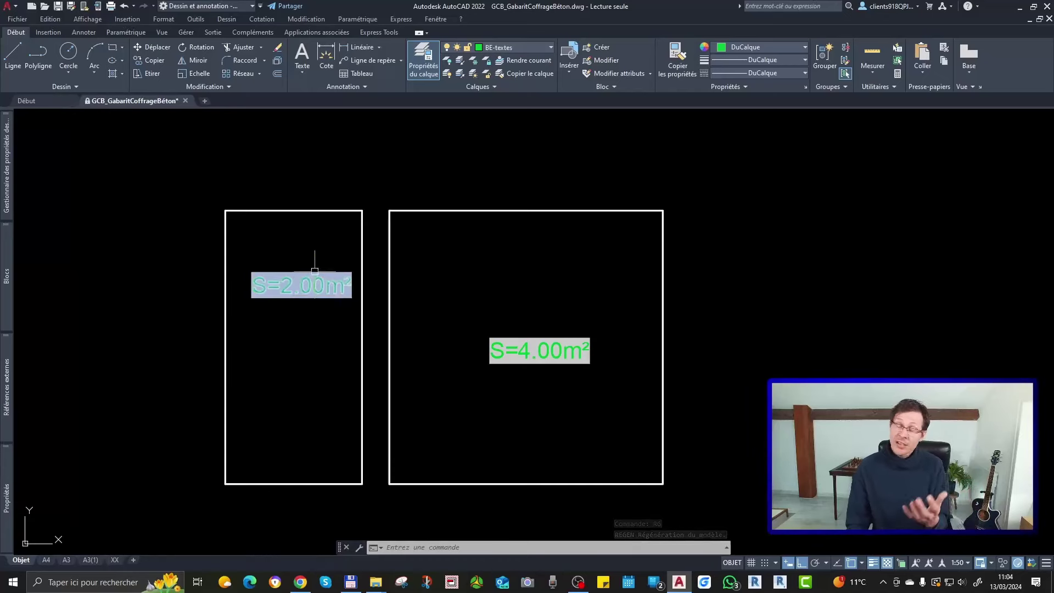
Widen the large square's right edge by 1 m and regenerate to show S=6.00m².
middle_drag(774, 419, 673, 410)
click(640, 278)
click(545, 355)
click(562, 336)
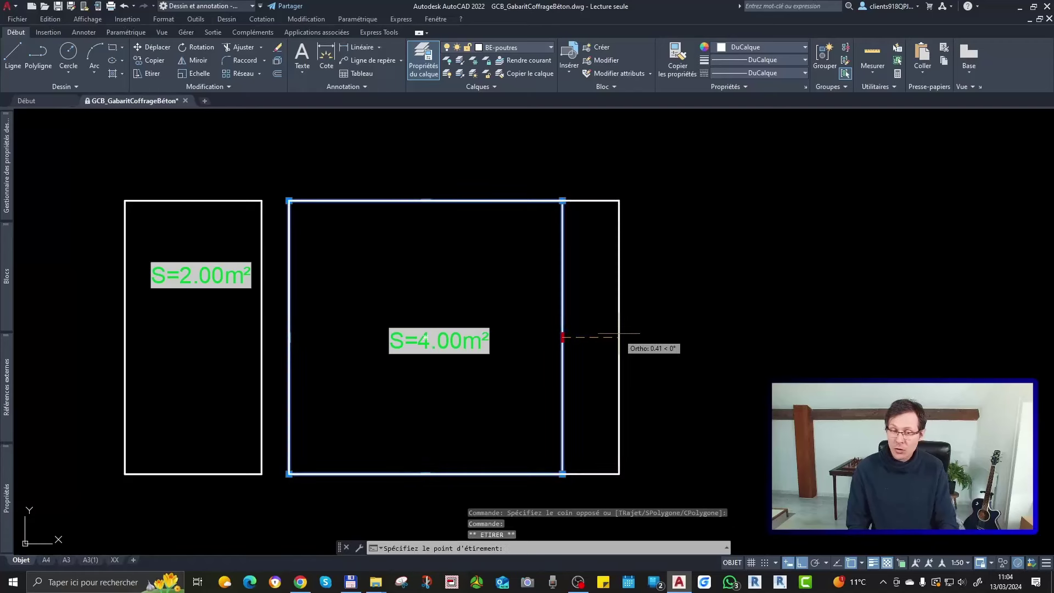
text(1)
key(Return)
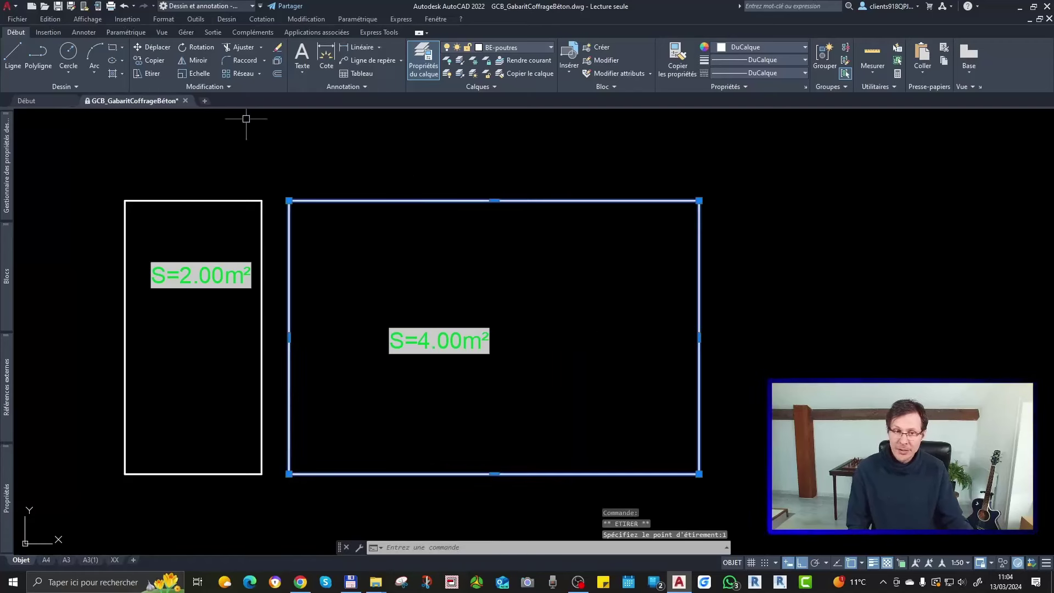
mouse_move(289, 200)
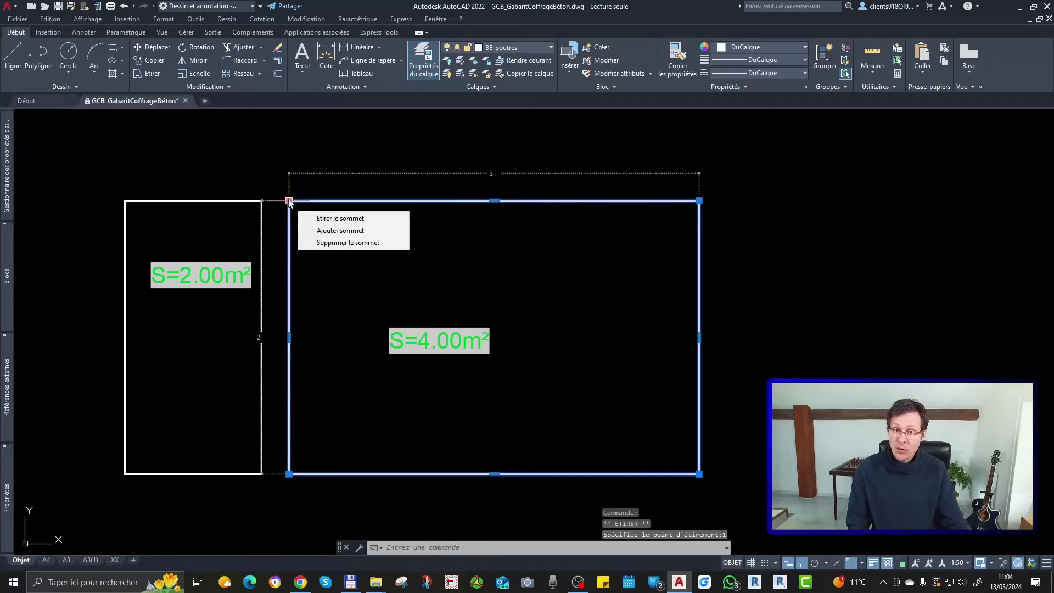
key(Escape)
text(RG)
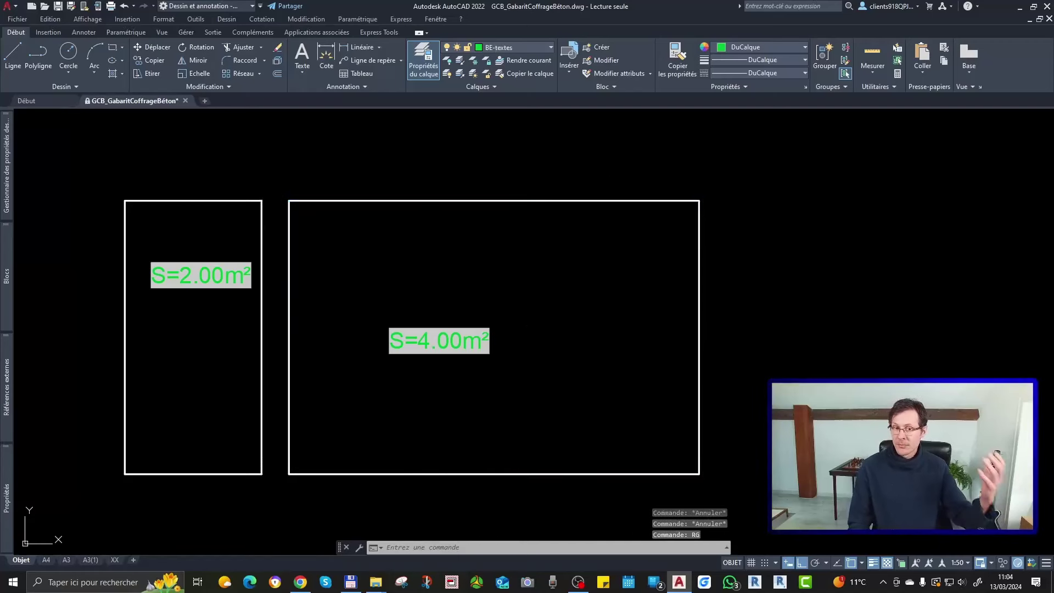
key(Return)
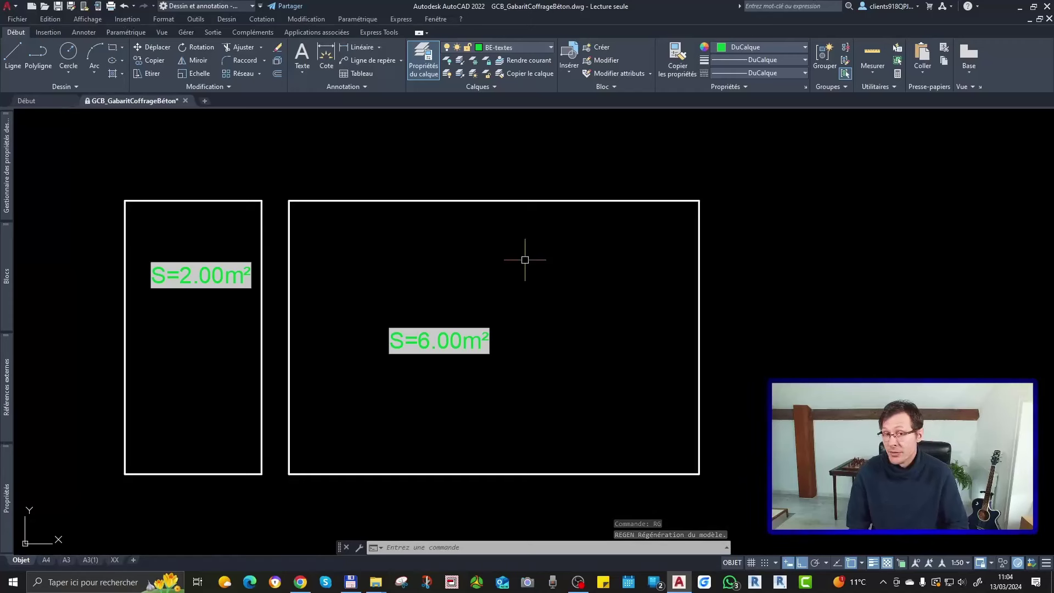
scroll(481, 224, down, 4)
Copy both rectangles and their area texts directly below the originals.
click(546, 188)
click(313, 353)
text(c)
key(Return)
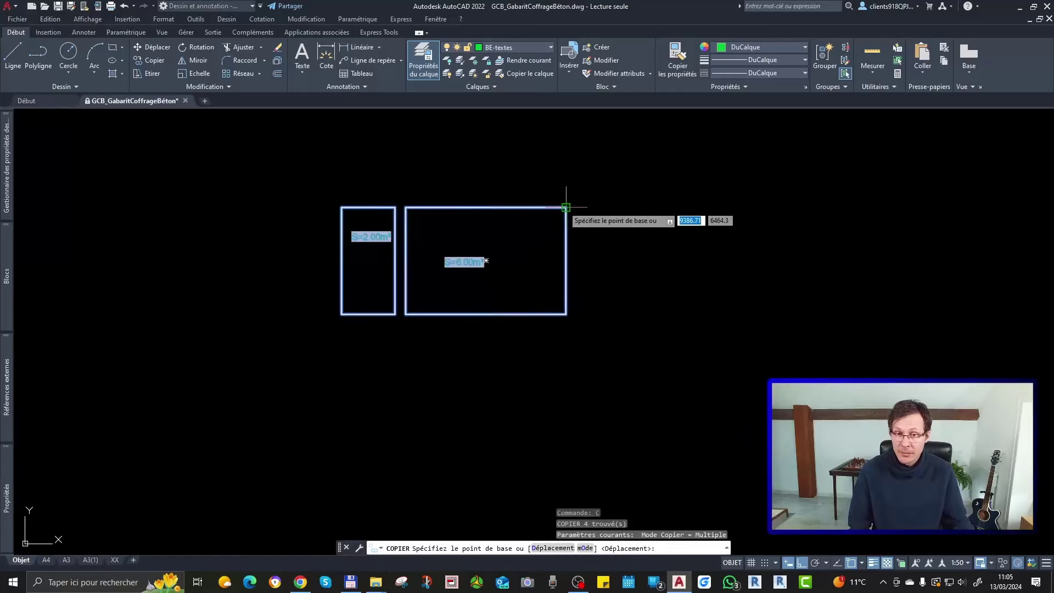
text(.2)
key(Return)
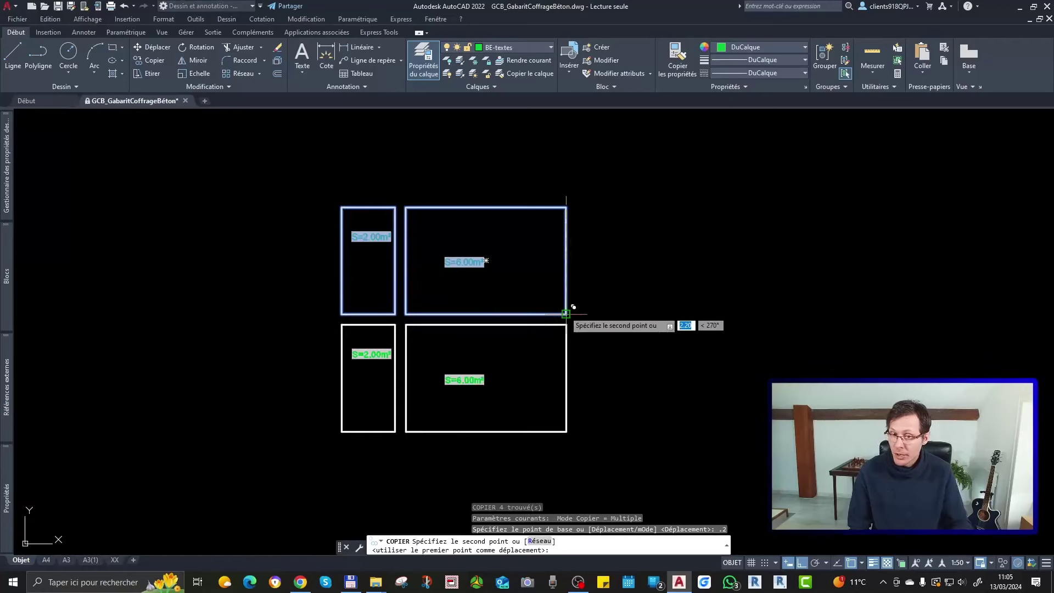
click(566, 315)
key(Return)
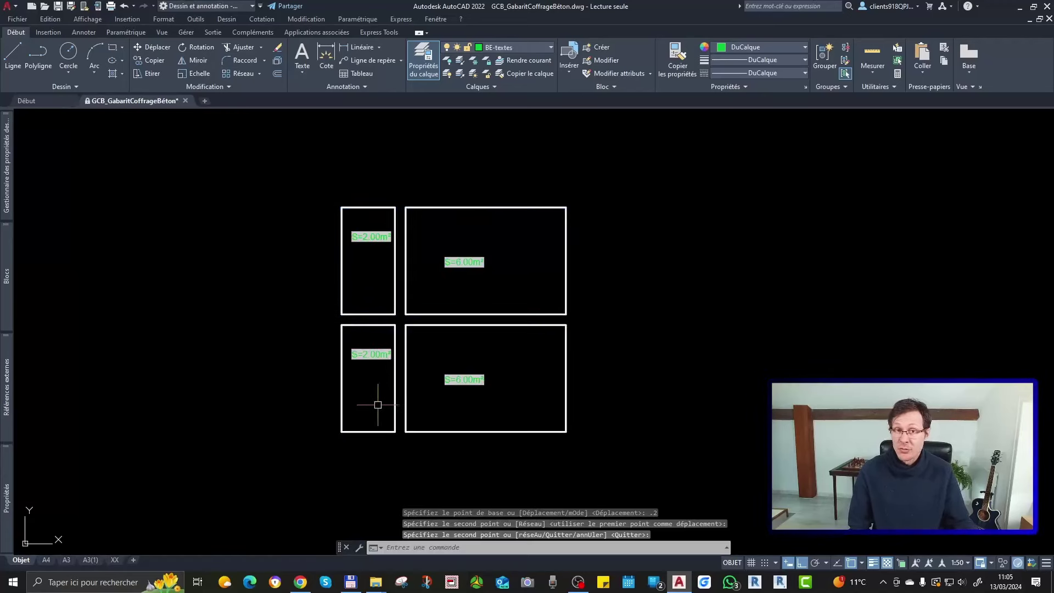
Grip-edit the lower-left copy into a shorter, slanted trapezoid.
scroll(376, 418, up, 5)
click(365, 438)
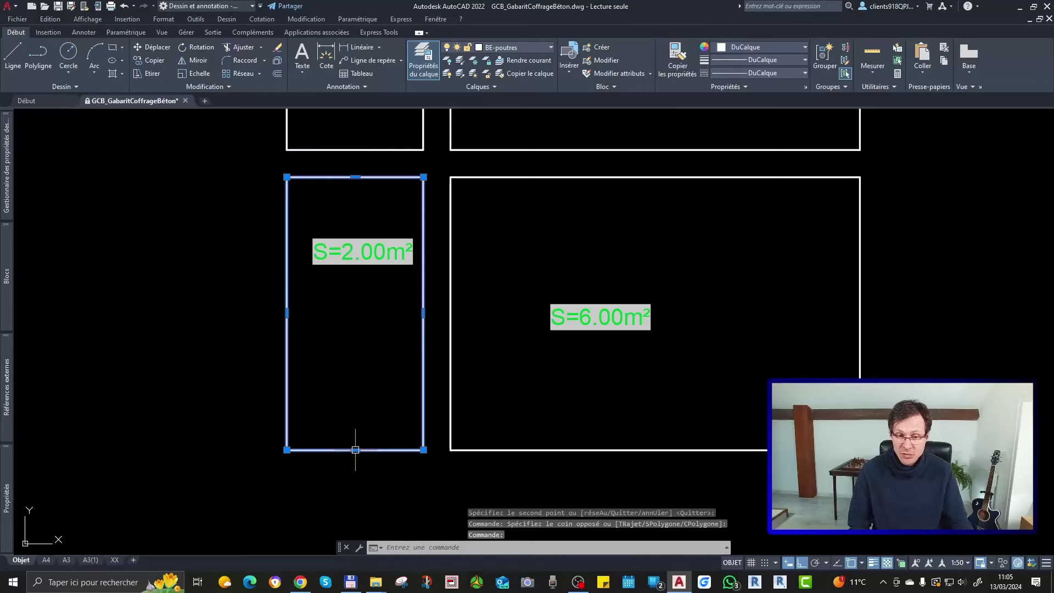
click(355, 449)
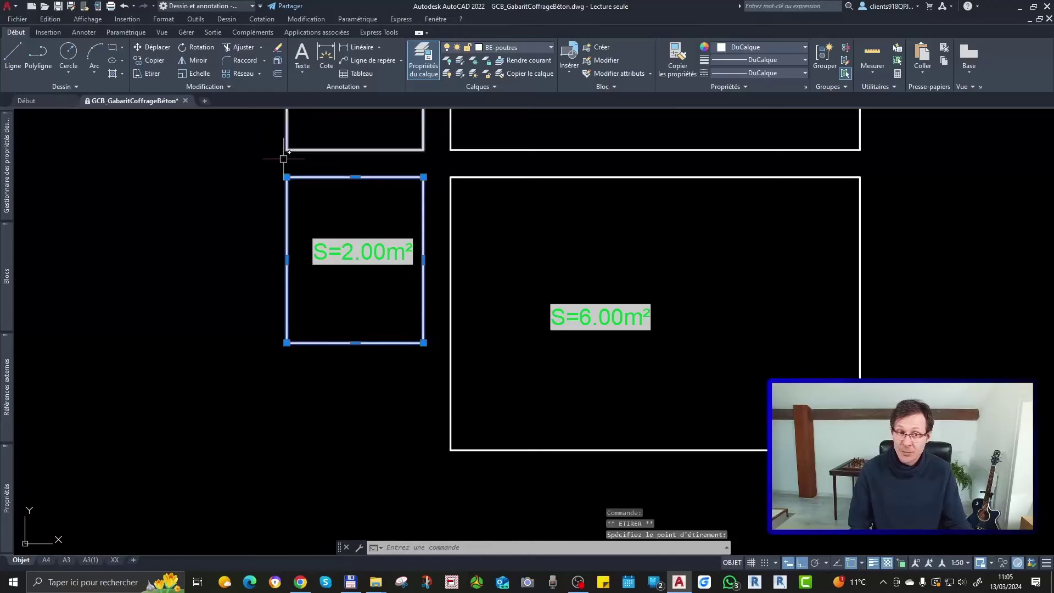
click(201, 177)
scroll(261, 256, down, 2)
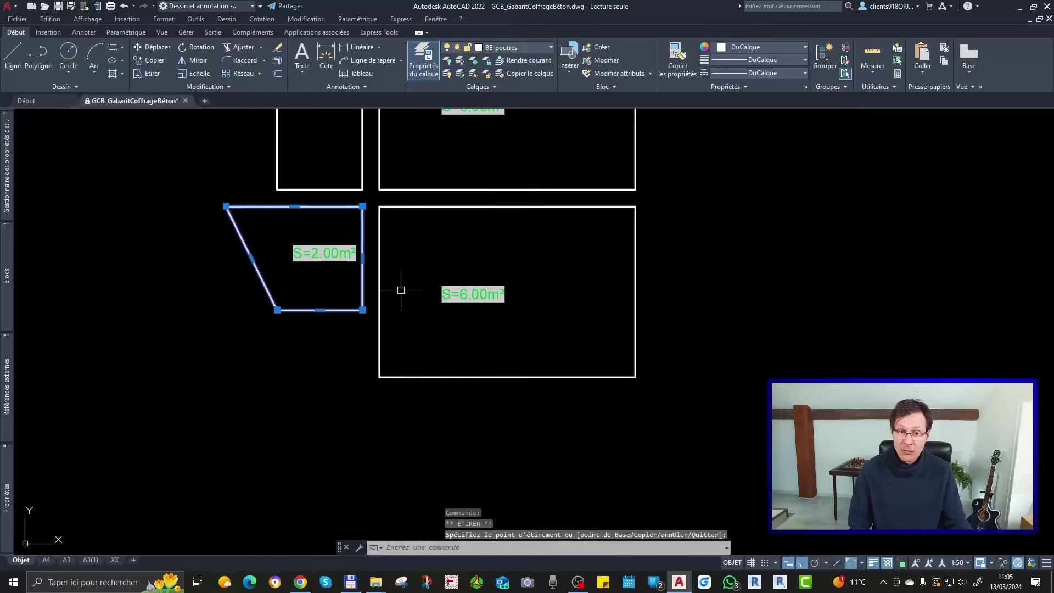
key(Escape)
Raise the larger copy's bottom-left corner and curve its bottom edge into an arc.
click(383, 372)
click(379, 377)
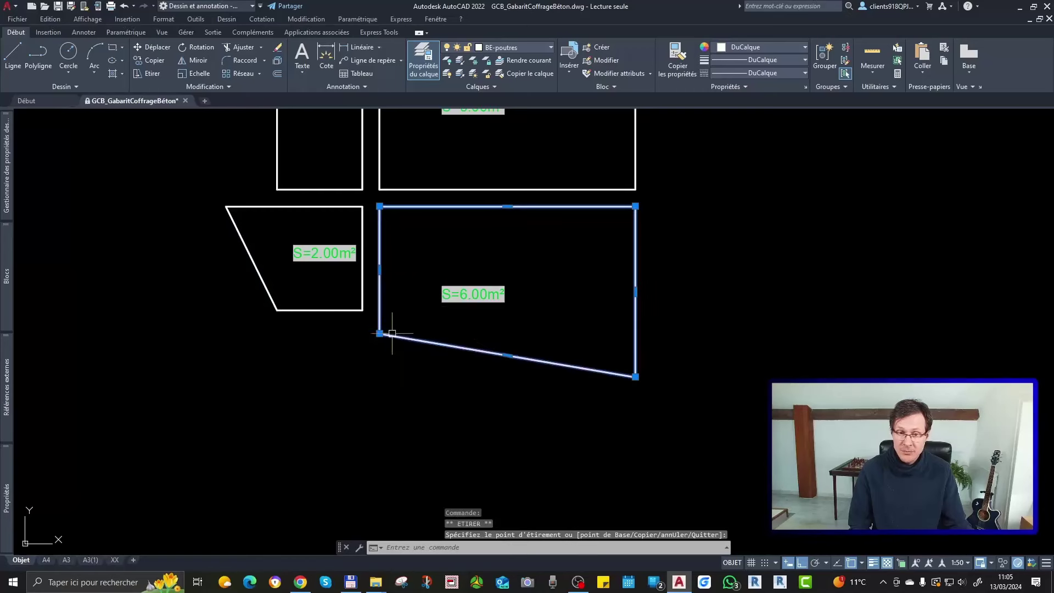
mouse_move(507, 356)
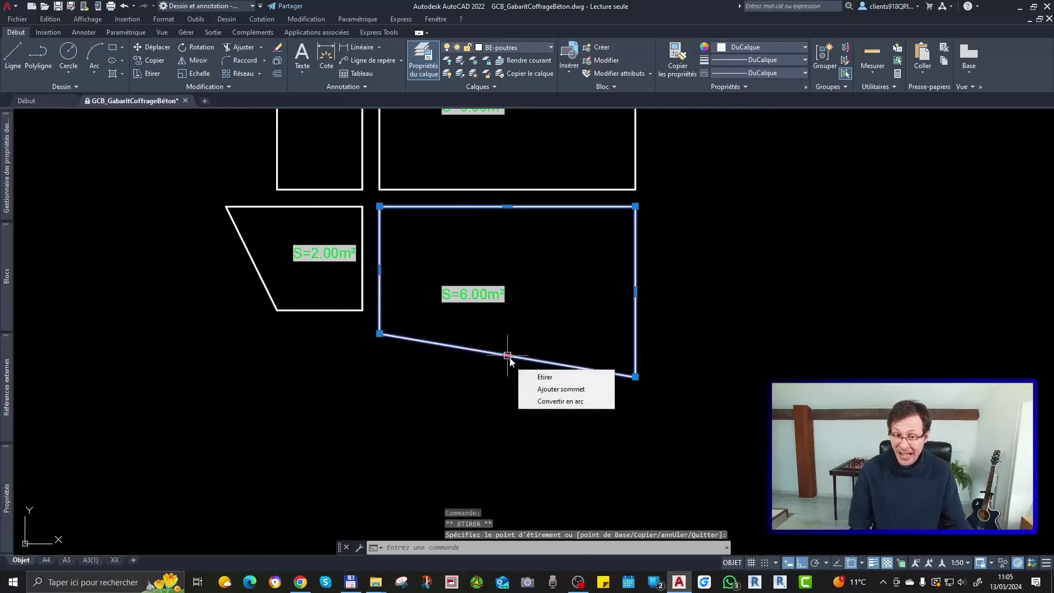
click(549, 403)
click(503, 376)
Regenerate with RG so the copies' fields read S=1.58m² and S=5.73m².
scroll(515, 417, down, 4)
scroll(482, 312, up, 4)
scroll(494, 308, up, 2)
text(RG)
key(Return)
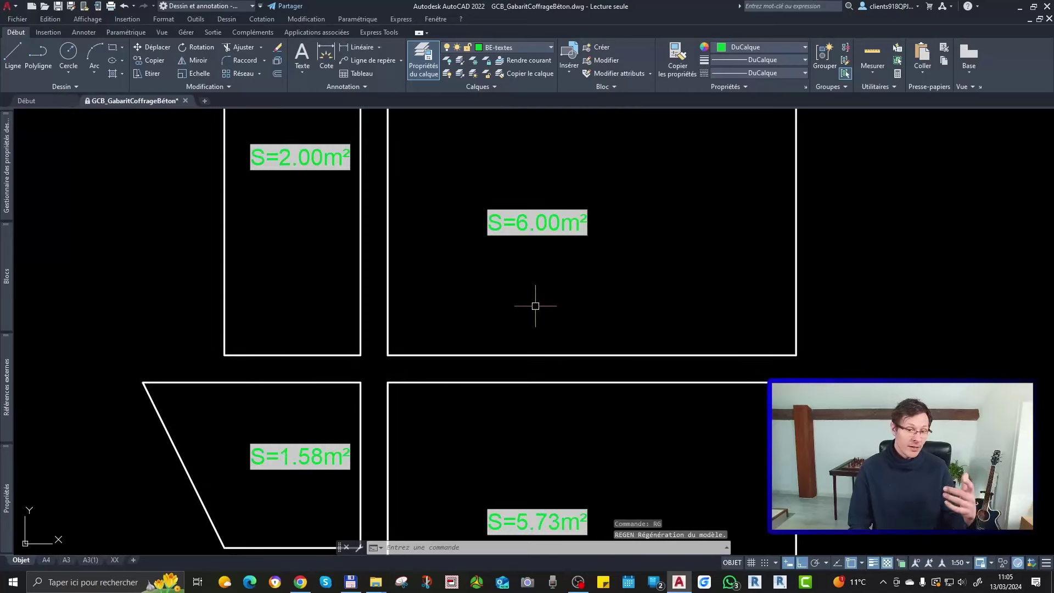
scroll(541, 310, down, 2)
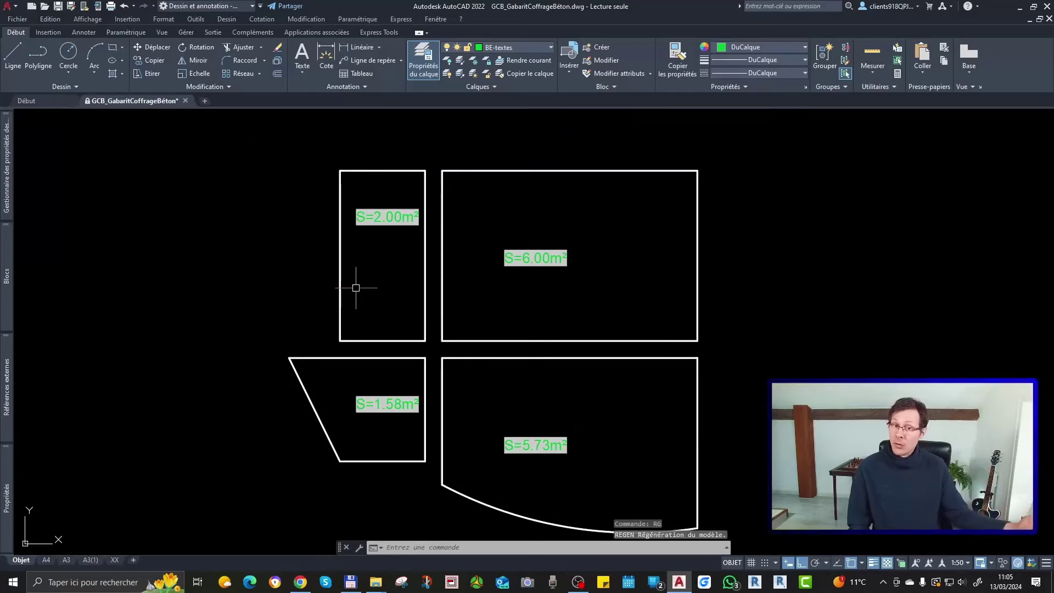
middle_drag(524, 416, 495, 389)
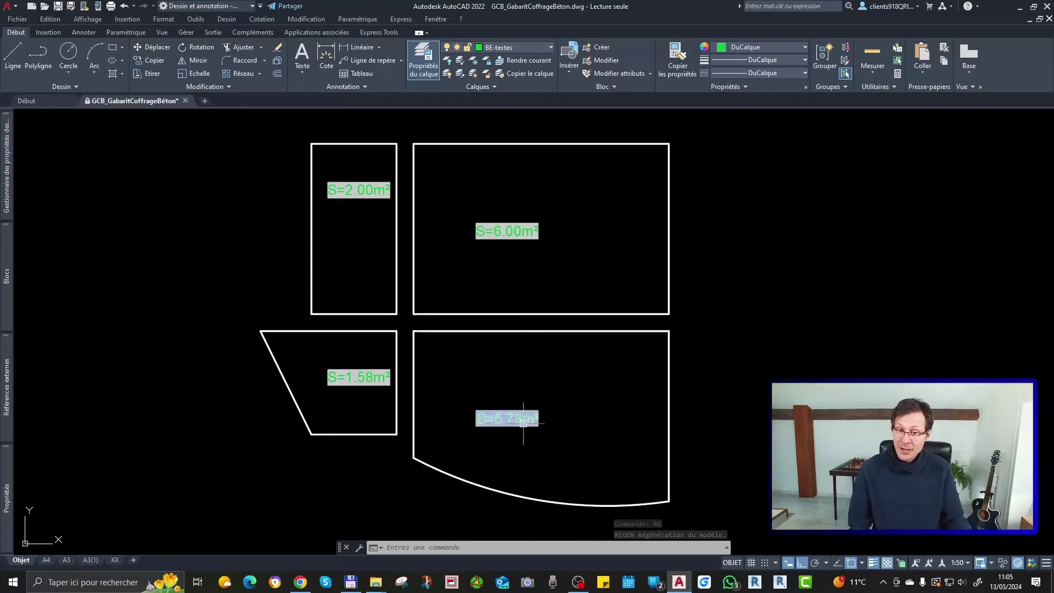
middle_drag(545, 465, 525, 441)
click(511, 472)
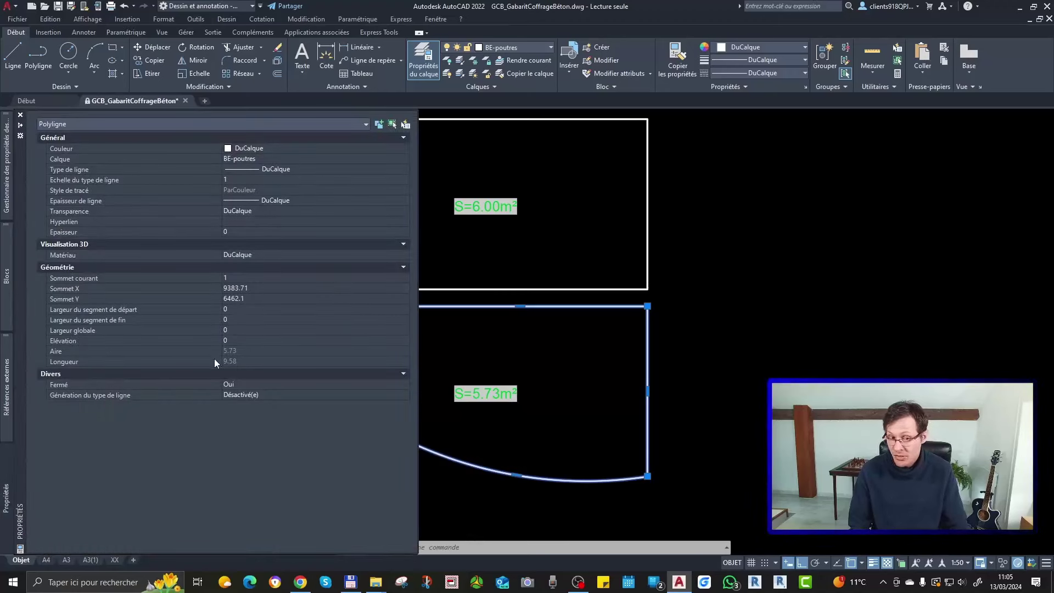
click(671, 415)
key(Escape)
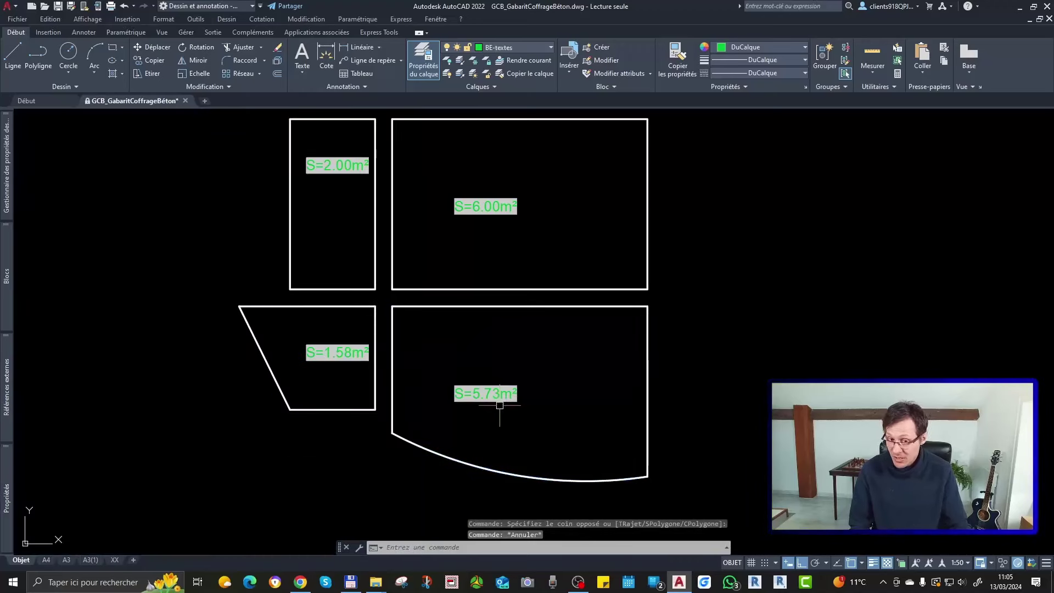
Add a vertex out to the left of the lower trapezoid, regenerating its area to 2.04m².
click(260, 368)
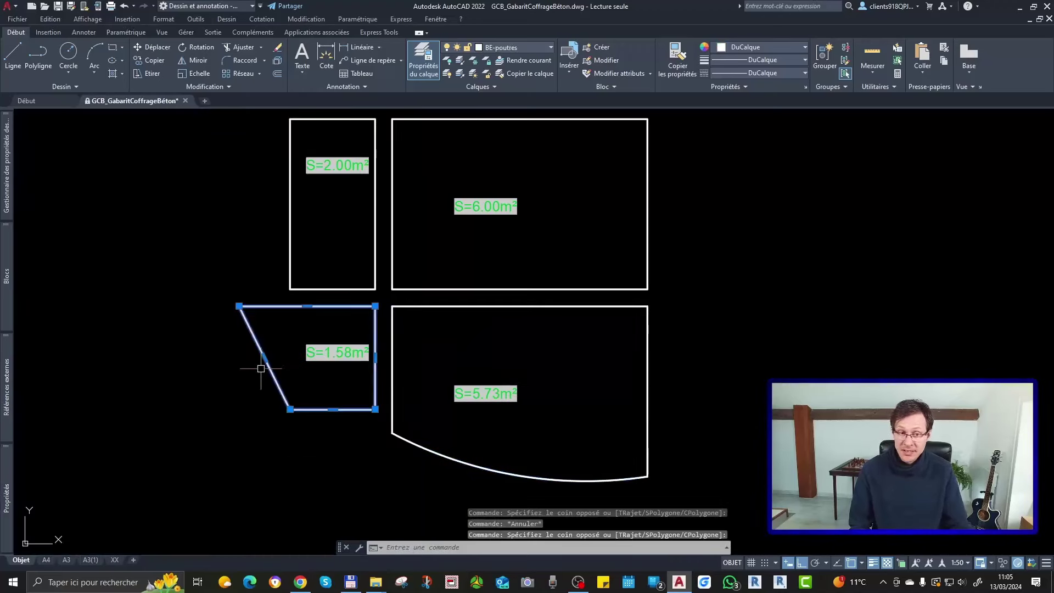
mouse_move(264, 357)
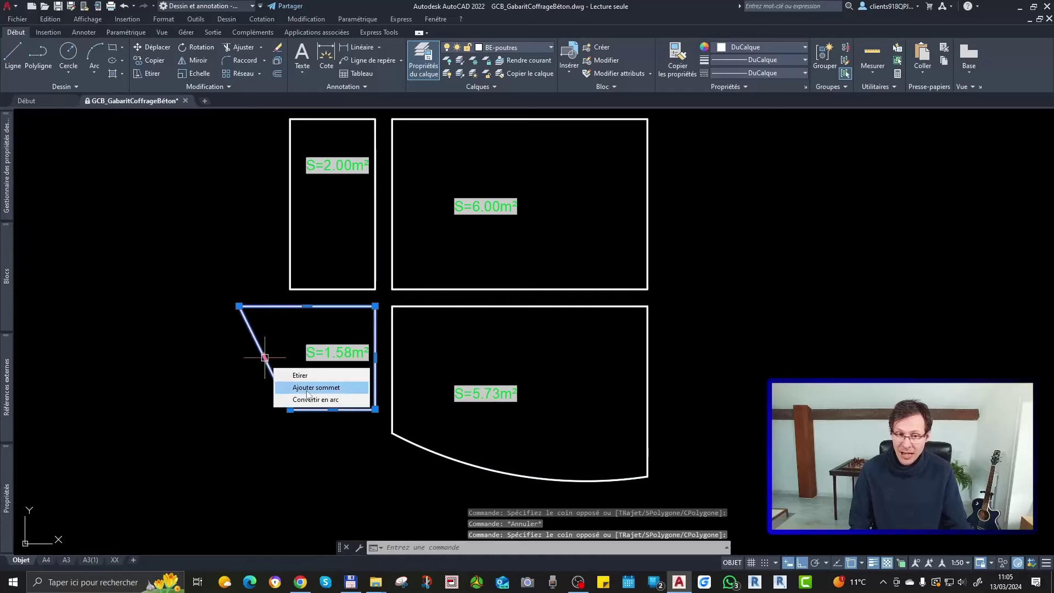
click(308, 393)
click(199, 386)
text(rg)
key(Return)
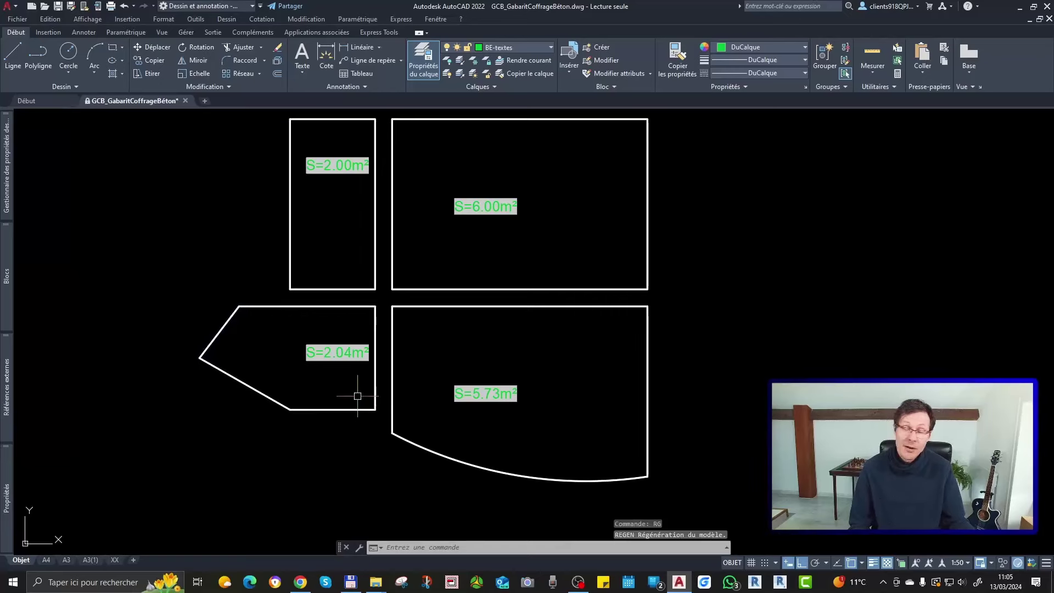
Slant the upper-left rectangle's bottom-left corner leftward and regenerate to show 2.66m².
click(382, 299)
click(250, 117)
click(290, 288)
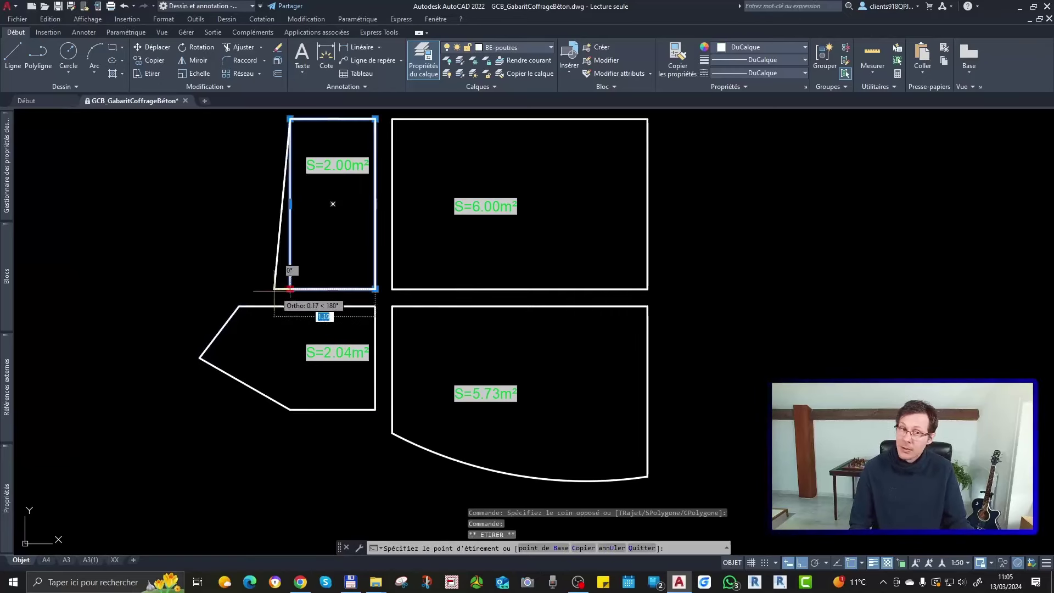
click(234, 289)
middle_drag(308, 330, 306, 395)
text(rg)
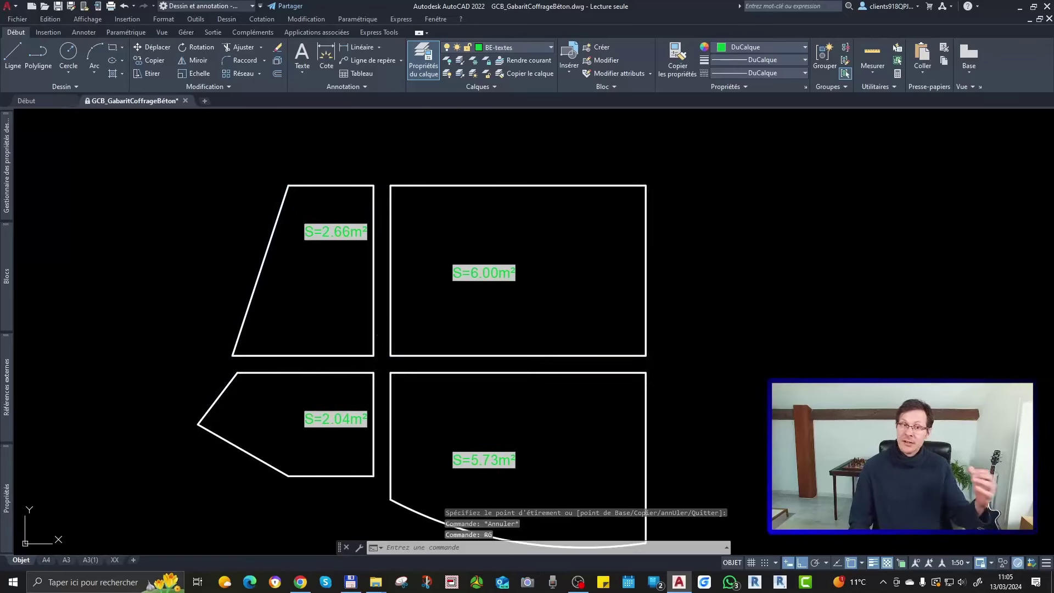
key(Return)
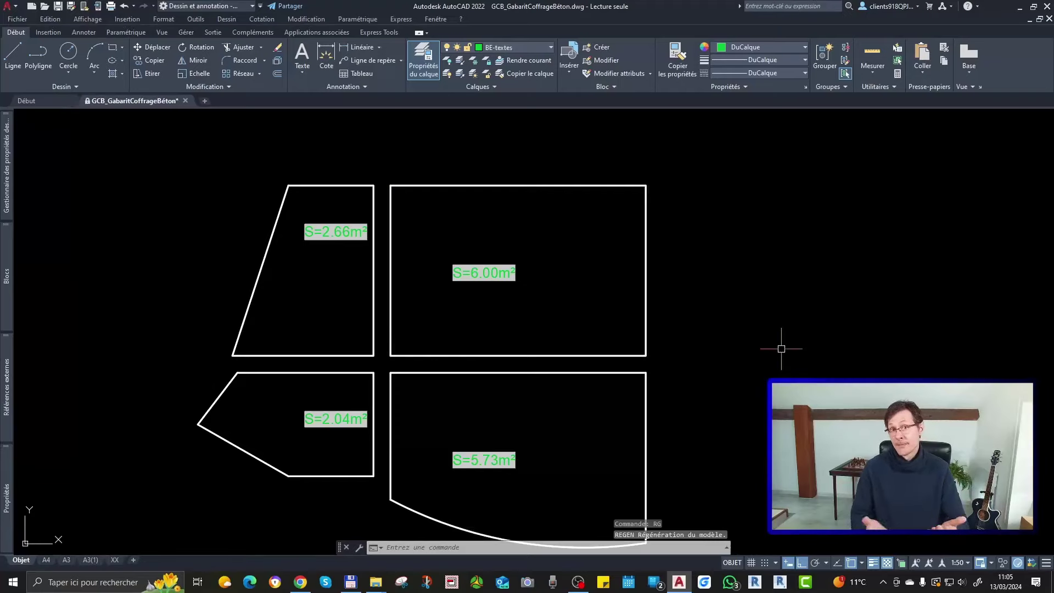